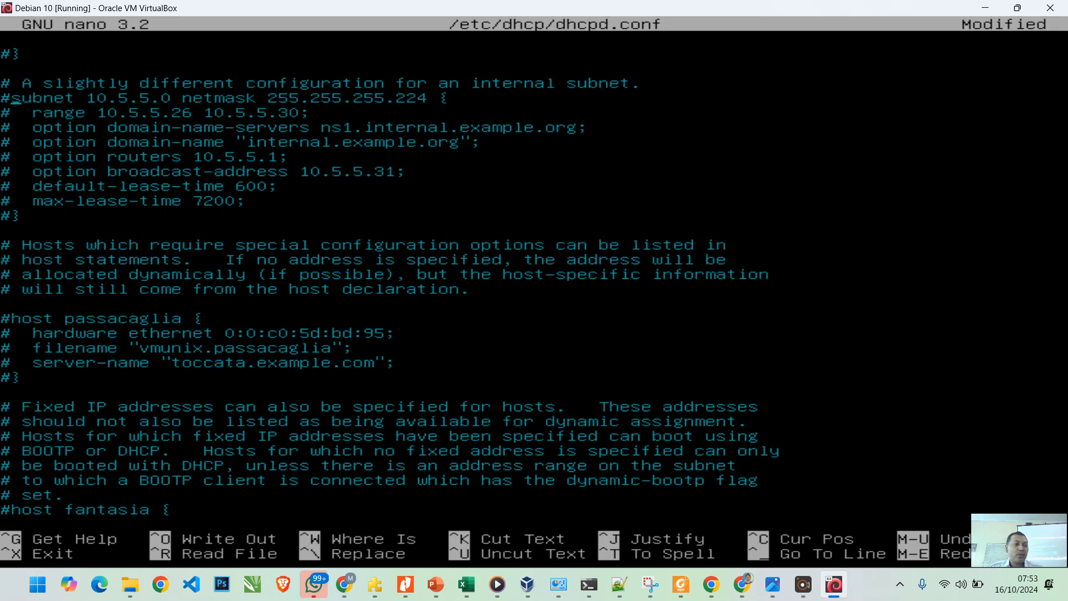
# Step: Uncomment every line of the internal subnet block, from the subnet declaration through its closing brace
pyautogui.press('BackSpace')
pyautogui.press('Down')
pyautogui.press('Right')
pyautogui.press('BackSpace')
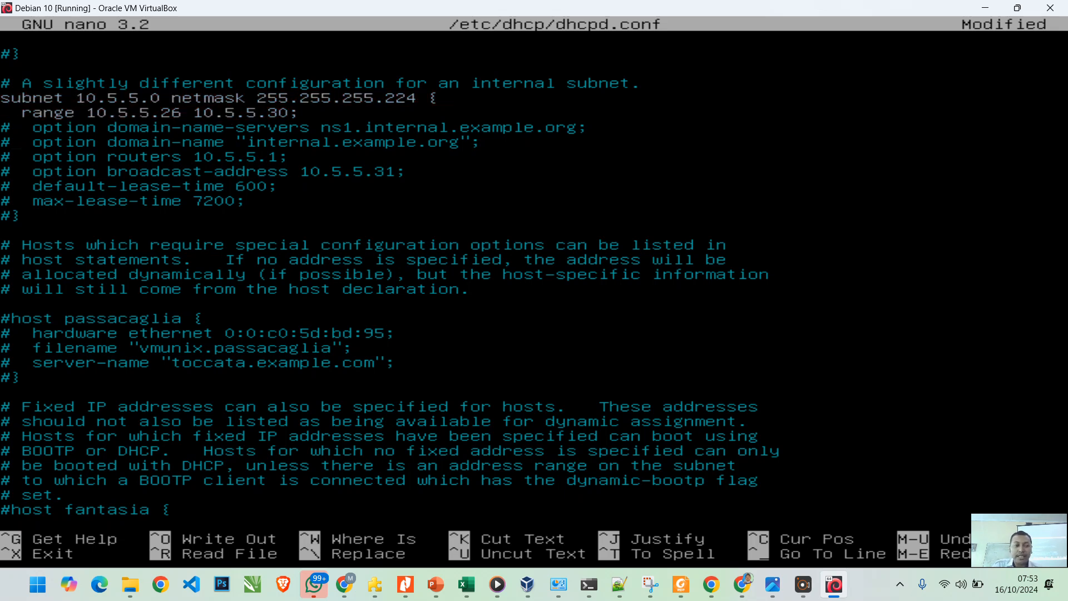
pyautogui.press('Down')
pyautogui.press('Right')
pyautogui.press('BackSpace')
pyautogui.press('Down')
pyautogui.press('Right')
pyautogui.press('BackSpace')
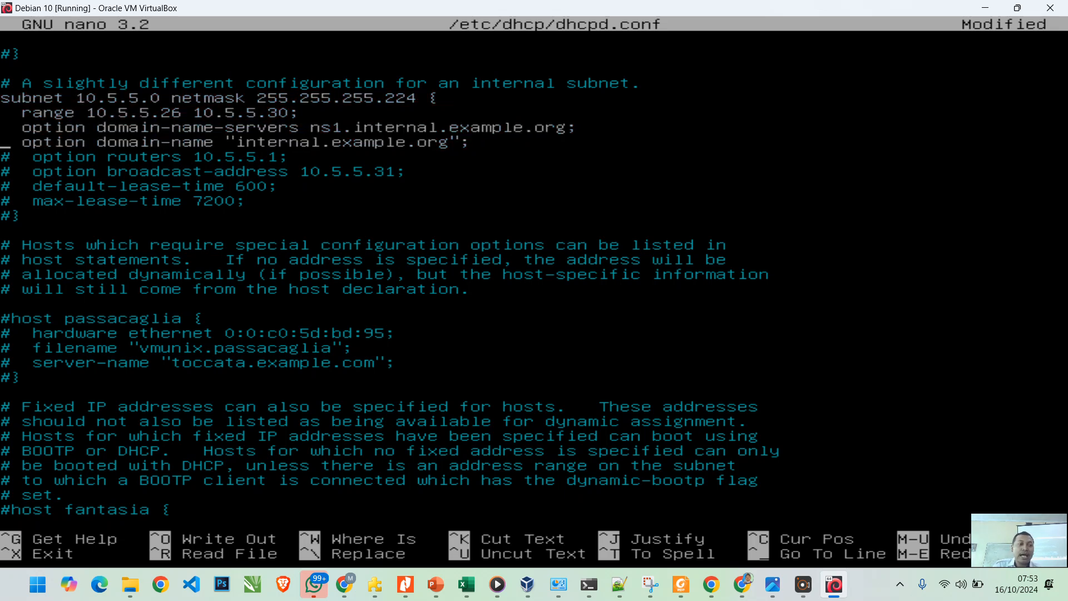
pyautogui.press('Down')
pyautogui.press('Right')
pyautogui.press('BackSpace')
pyautogui.press('Down')
pyautogui.press('Right')
pyautogui.press('BackSpace')
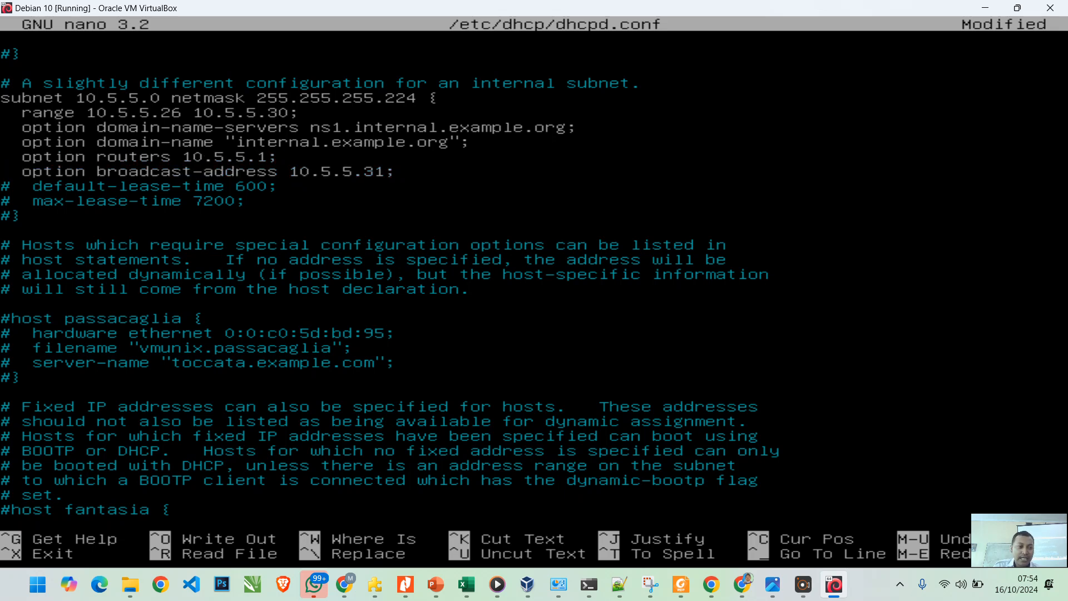
pyautogui.press('BackSpace')
pyautogui.press('Down')
pyautogui.press('BackSpace')
pyautogui.press('Down')
pyautogui.press('Right')
pyautogui.press('BackSpace')
# Step: Set the network address in the uncommented subnet declaration to 192.168.3.0
pyautogui.press('Up')
pyautogui.press('Up')
pyautogui.press('Up')
pyautogui.press('Up')
pyautogui.press('Up')
pyautogui.press('Up')
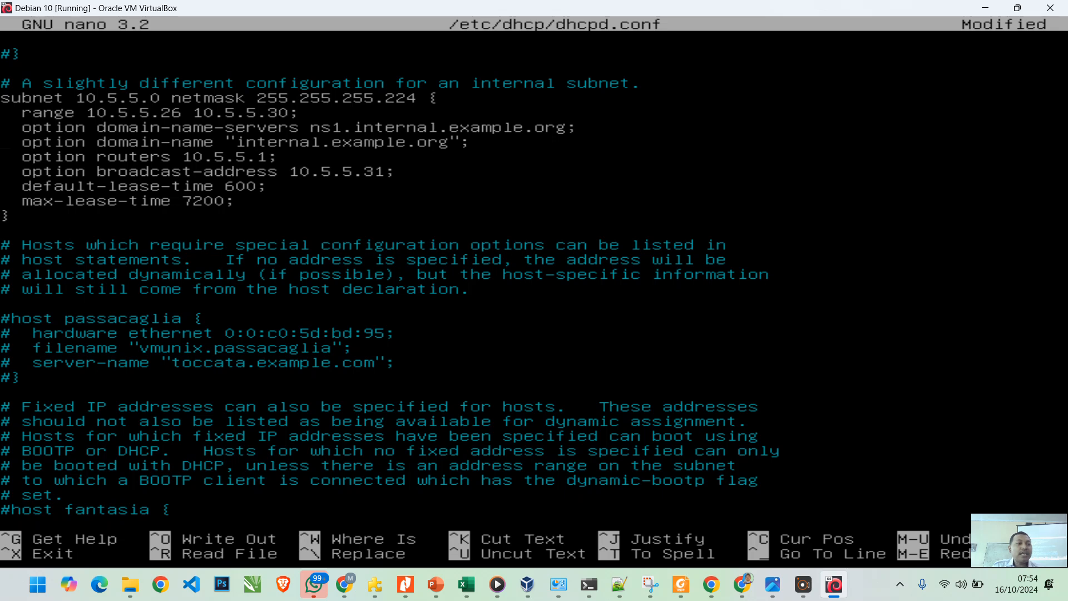
pyautogui.press('Up')
pyautogui.press('Up')
pyautogui.press('Right')
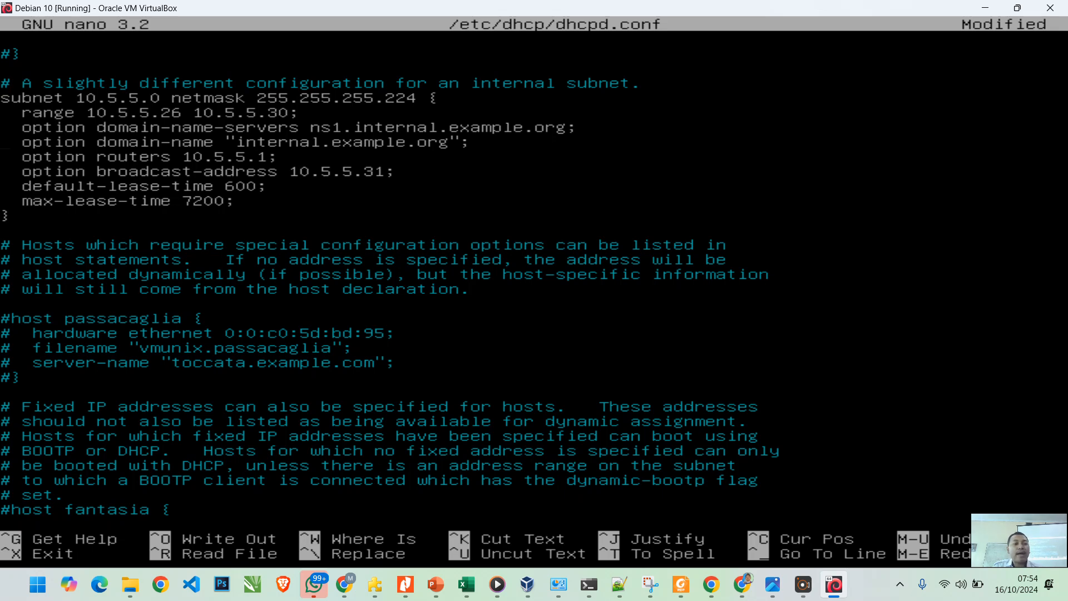
pyautogui.press('Right')
pyautogui.press('Right')
pyautogui.press('BackSpace')
pyautogui.press('BackSpace')
pyautogui.press('BackSpace')
pyautogui.press('BackSpace')
pyautogui.press('BackSpace')
pyautogui.press('BackSpace')
pyautogui.press('BackSpace')
pyautogui.write('92.168')
pyautogui.write('.3')
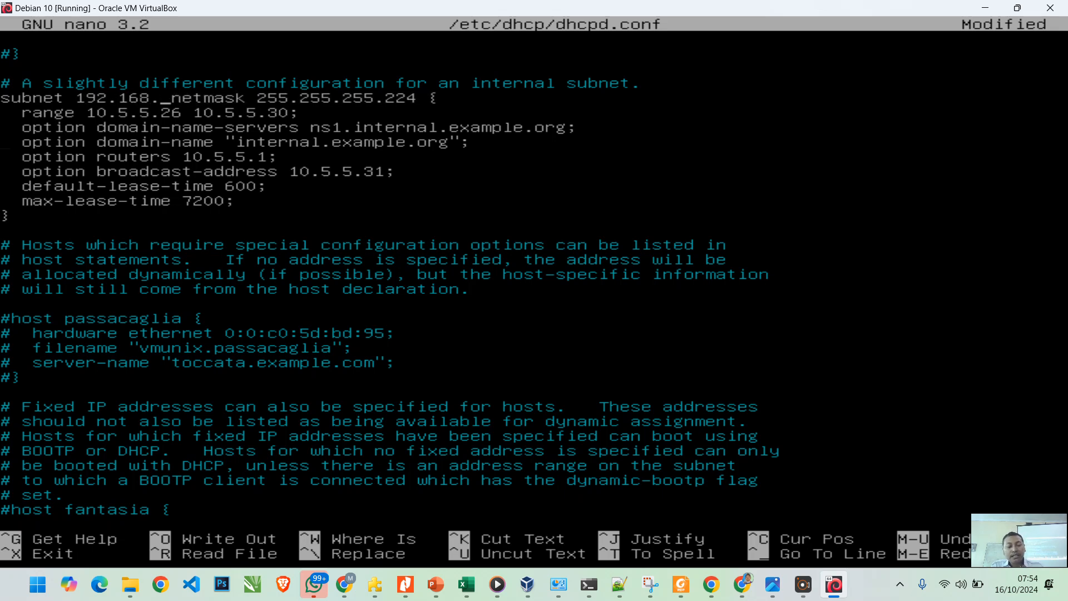
pyautogui.write('.')
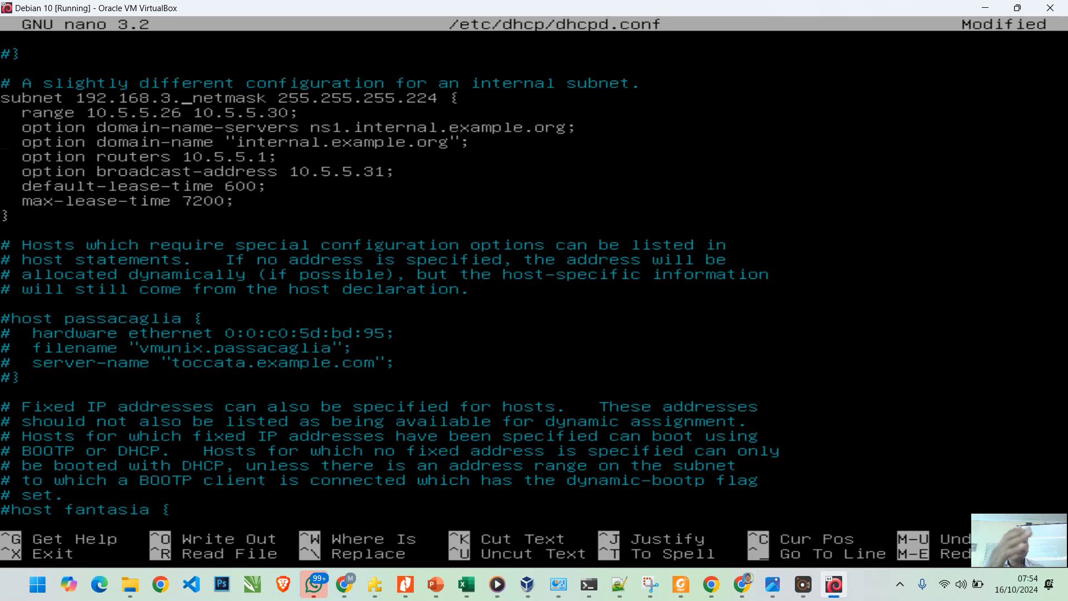
pyautogui.write('0')
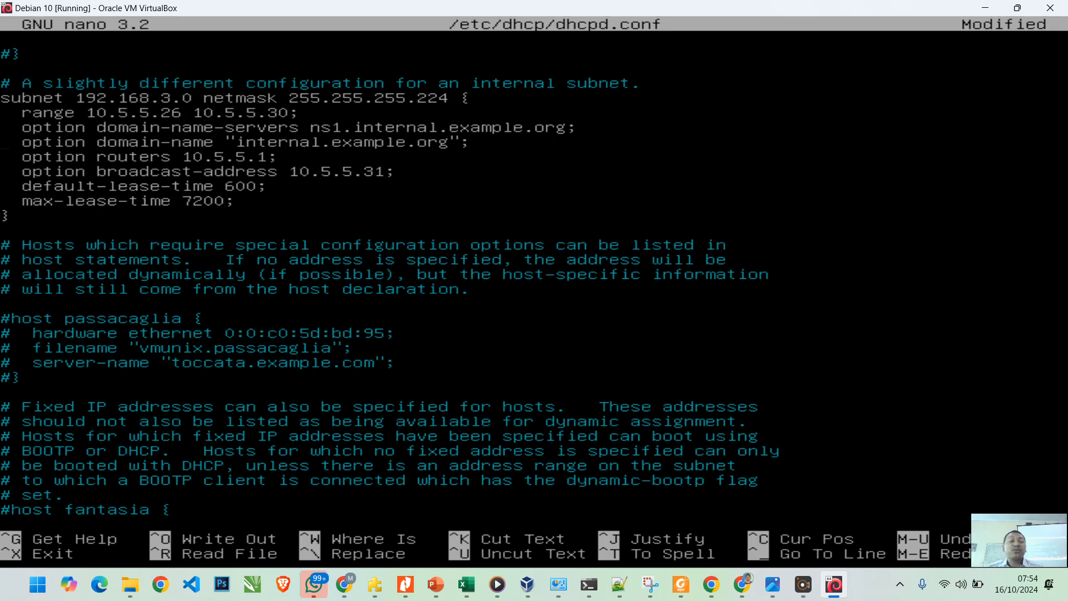
# Step: Change the netmask of the subnet declaration to 255.255.255.0
pyautogui.press('Right')
pyautogui.press('Right')
pyautogui.press('Right')
pyautogui.press('Right')
pyautogui.press('Right')
pyautogui.press('Right')
pyautogui.press('Right')
pyautogui.press('Right')
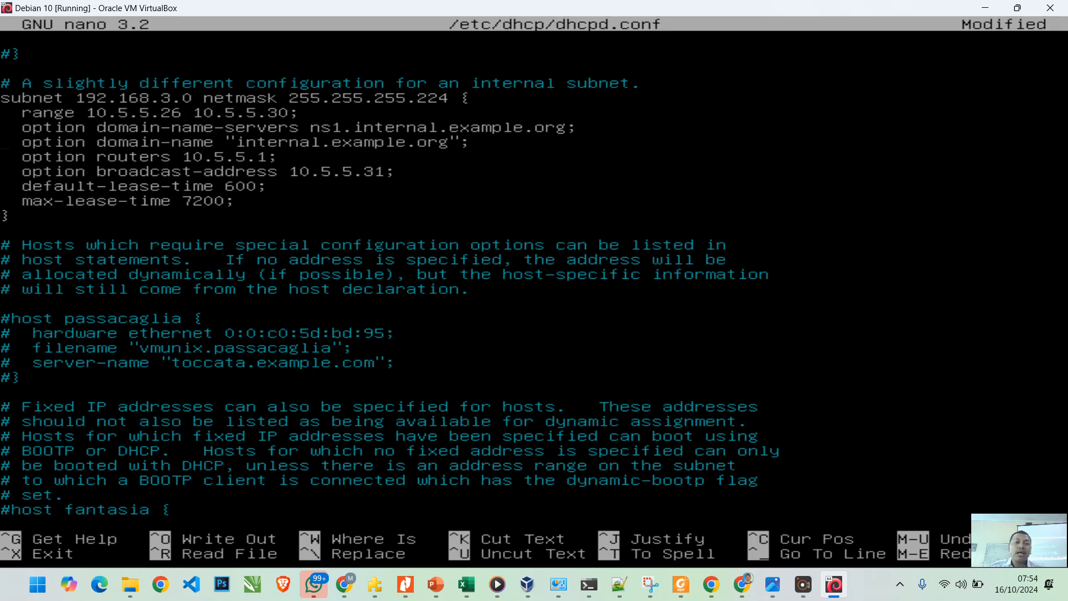
pyautogui.press('BackSpace')
pyautogui.press('BackSpace')
pyautogui.press('BackSpace')
pyautogui.write('0')
# Step: Set the first address of the subnet's range line to 192.168.3.10
pyautogui.press('Right')
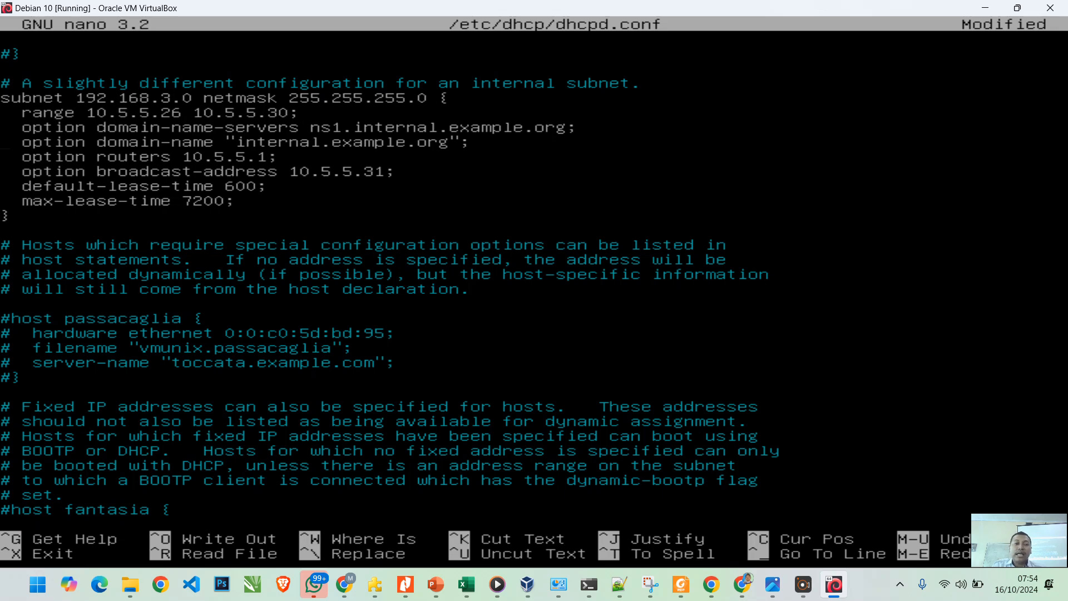
pyautogui.press('BackSpace')
pyautogui.press('BackSpace')
pyautogui.press('BackSpace')
pyautogui.press('BackSpace')
pyautogui.press('BackSpace')
pyautogui.press('BackSpace')
pyautogui.press('BackSpace')
pyautogui.press('BackSpace')
pyautogui.write('92.168.3.10')
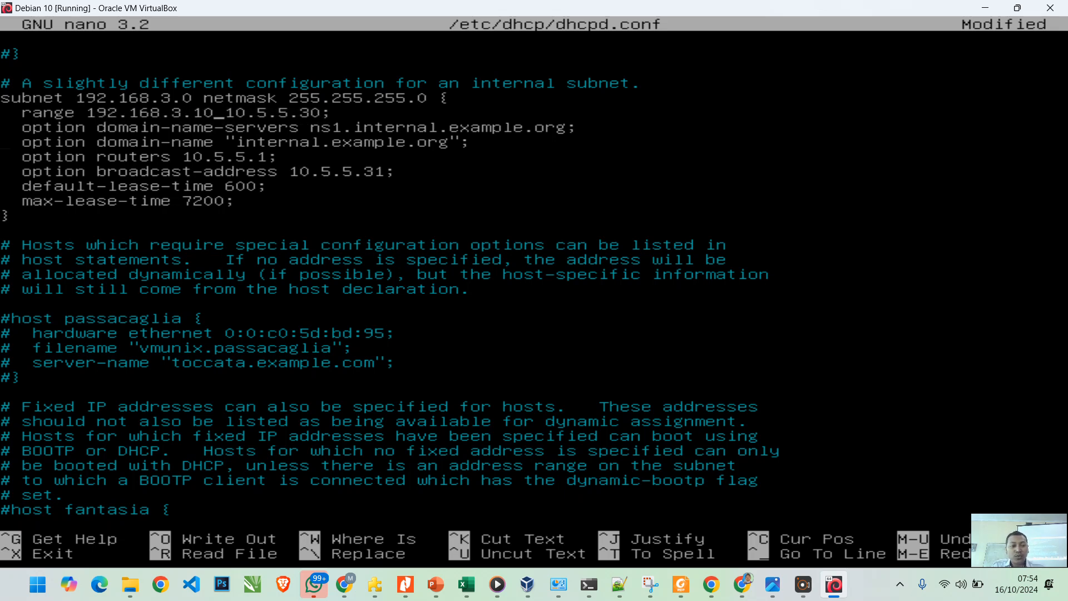
# Step: Set the last address of the subnet's range line to 192.168.3.30
pyautogui.press('Right')
pyautogui.press('Right')
pyautogui.press('Right')
pyautogui.press('Right')
pyautogui.press('Right')
pyautogui.press('BackSpace')
pyautogui.press('BackSpace')
pyautogui.press('BackSpace')
pyautogui.press('BackSpace')
pyautogui.press('BackSpace')
pyautogui.press('BackSpace')
pyautogui.press('BackSpace')
pyautogui.press('BackSpace')
pyautogui.write('92.168.3.30')
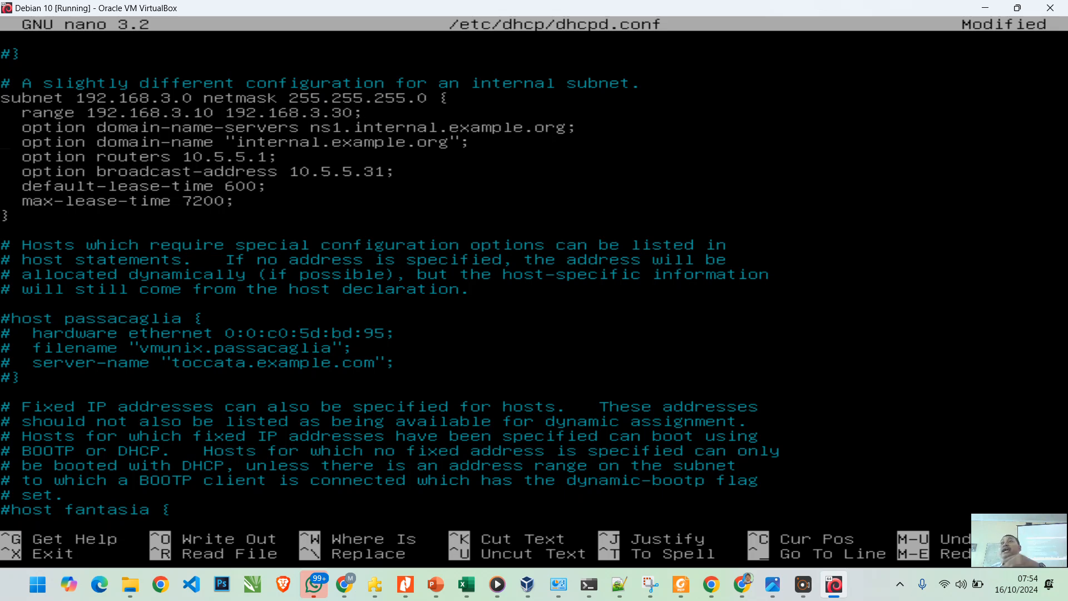
# Step: Replace the subnet's domain-name-servers value with smkngudo.sch.id, keeping the closing semicolon
pyautogui.press('Down')
pyautogui.press('Left')
pyautogui.press('Left')
pyautogui.press('Left')
pyautogui.press('Left')
pyautogui.press('Right')
pyautogui.press('Right')
pyautogui.press('Right')
pyautogui.press('Right')
pyautogui.press('Right')
pyautogui.press('Right')
pyautogui.press('Right')
pyautogui.press('Right')
pyautogui.press('Right')
pyautogui.press('Right')
pyautogui.press('Right')
pyautogui.press('Right')
pyautogui.press('Right')
pyautogui.press('Right')
pyautogui.press('BackSpace')
pyautogui.press('BackSpace')
pyautogui.press('BackSpace')
pyautogui.press('BackSpace')
pyautogui.press('BackSpace')
pyautogui.press('BackSpace')
pyautogui.press('BackSpace')
pyautogui.press('BackSpace')
pyautogui.press('BackSpace')
pyautogui.press('BackSpace')
pyautogui.press('BackSpace')
pyautogui.press('BackSpace')
pyautogui.press('BackSpace')
pyautogui.press('BackSpace')
pyautogui.press('BackSpace')
pyautogui.press('BackSpace')
pyautogui.press('BackSpace')
pyautogui.press('BackSpace')
pyautogui.press('BackSpace')
pyautogui.press('BackSpace')
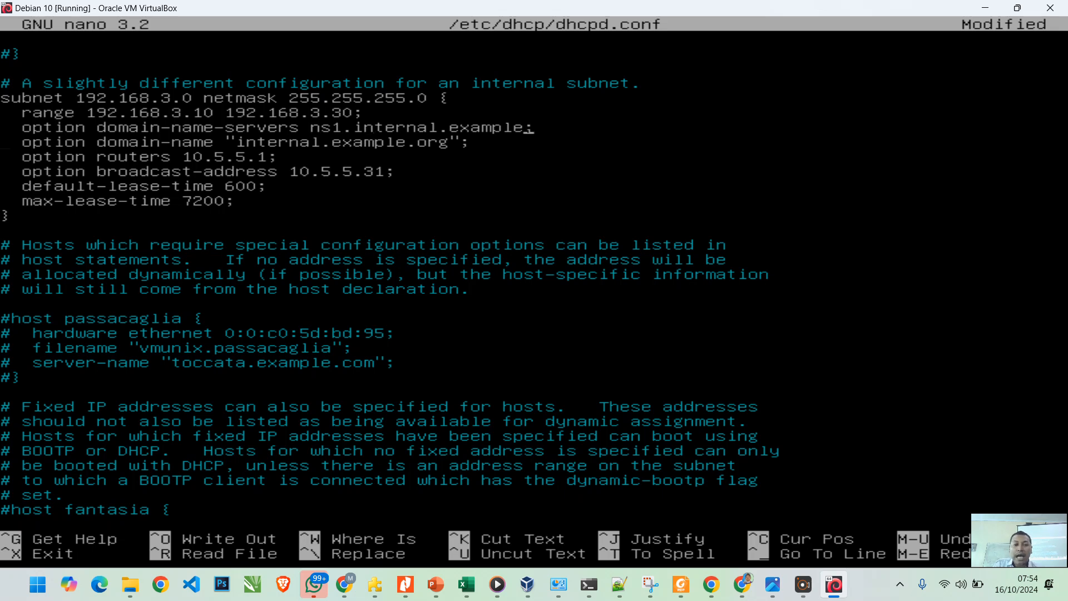
pyautogui.write('smkngudo.')
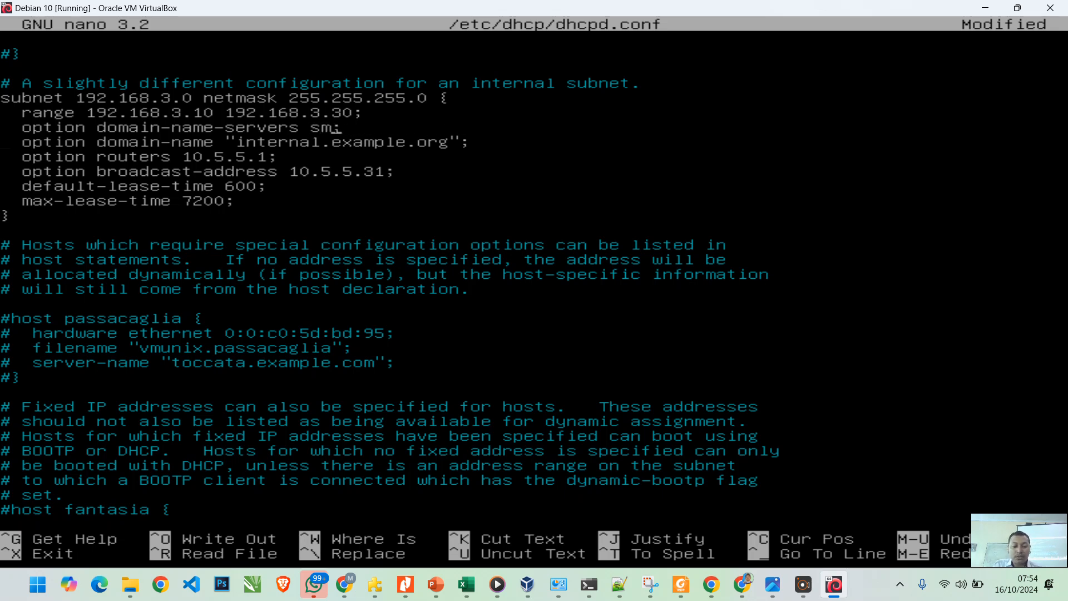
pyautogui.write('sch.id')
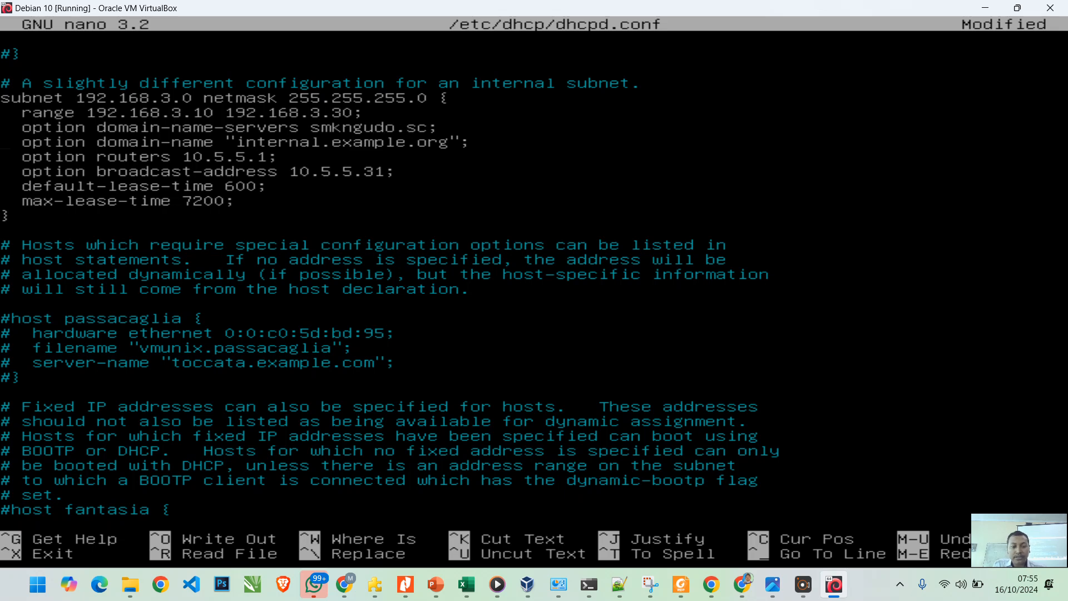
# Step: Replace the text inside the quotes of the subnet's domain-name option with smkngudo.sch.id
pyautogui.press('BackSpace')
pyautogui.press('BackSpace')
pyautogui.press('BackSpace')
pyautogui.press('BackSpace')
pyautogui.press('BackSpace')
pyautogui.press('BackSpace')
pyautogui.press('BackSpace')
pyautogui.press('BackSpace')
pyautogui.press('BackSpace')
pyautogui.press('BackSpace')
pyautogui.press('BackSpace')
pyautogui.press('BackSpace')
pyautogui.press('BackSpace')
pyautogui.press('BackSpace')
pyautogui.press('BackSpace')
pyautogui.press('BackSpace')
pyautogui.press('BackSpace')
pyautogui.press('BackSpace')
pyautogui.press('BackSpace')
pyautogui.press('BackSpace')
pyautogui.write('smkngudo.sch.id')
# Step: Set the routers option of the subnet block to 192.168.3.1
pyautogui.press('Down')
pyautogui.press('BackSpace')
pyautogui.press('BackSpace')
pyautogui.press('BackSpace')
pyautogui.press('BackSpace')
pyautogui.press('BackSpace')
pyautogui.press('BackSpace')
pyautogui.press('BackSpace')
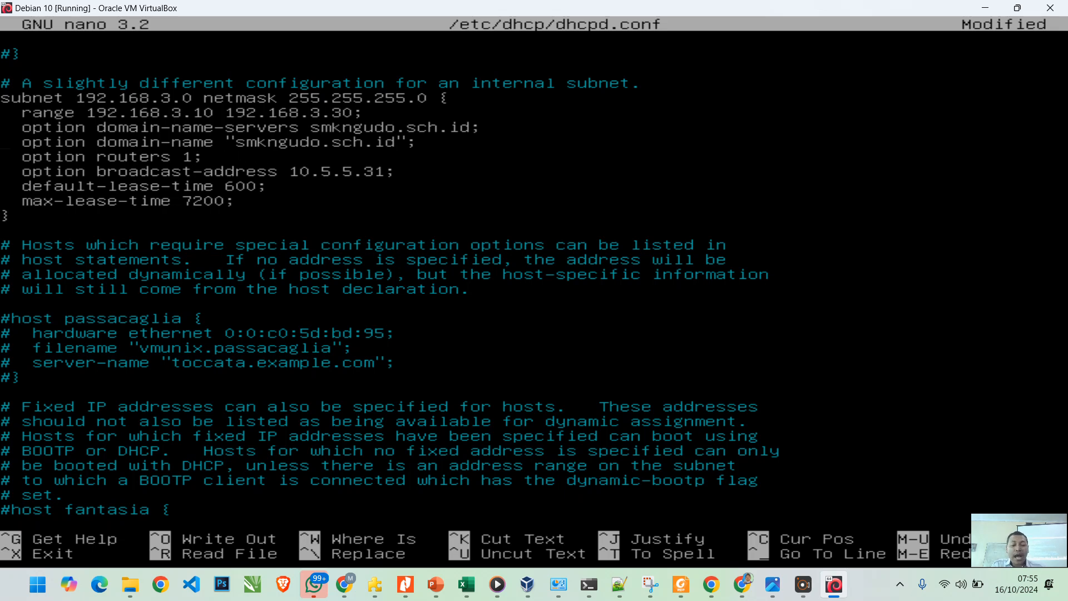
pyautogui.write('92.168')
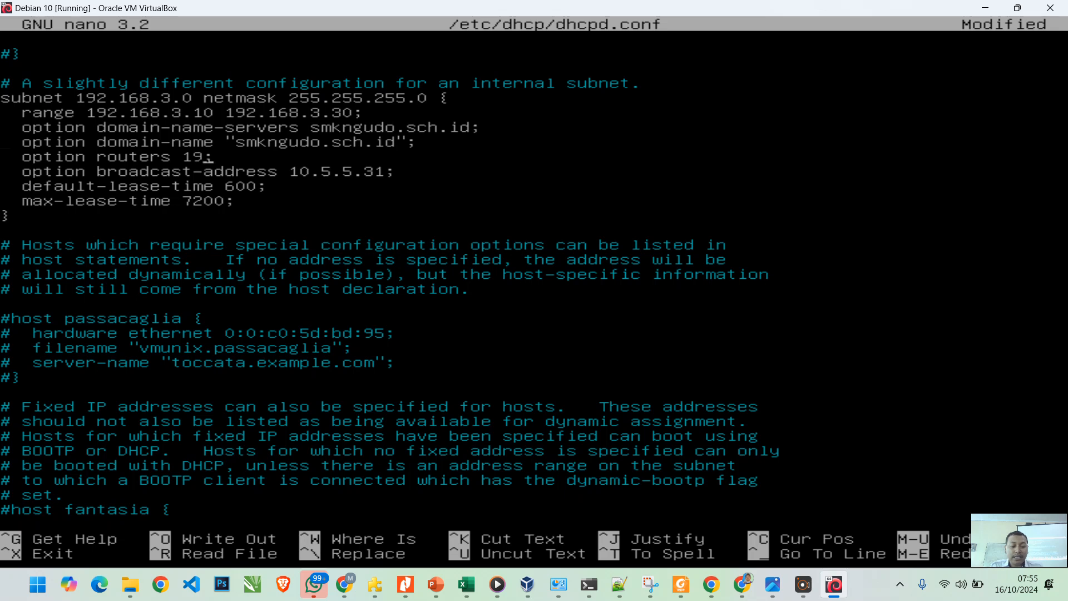
pyautogui.write('.3.')
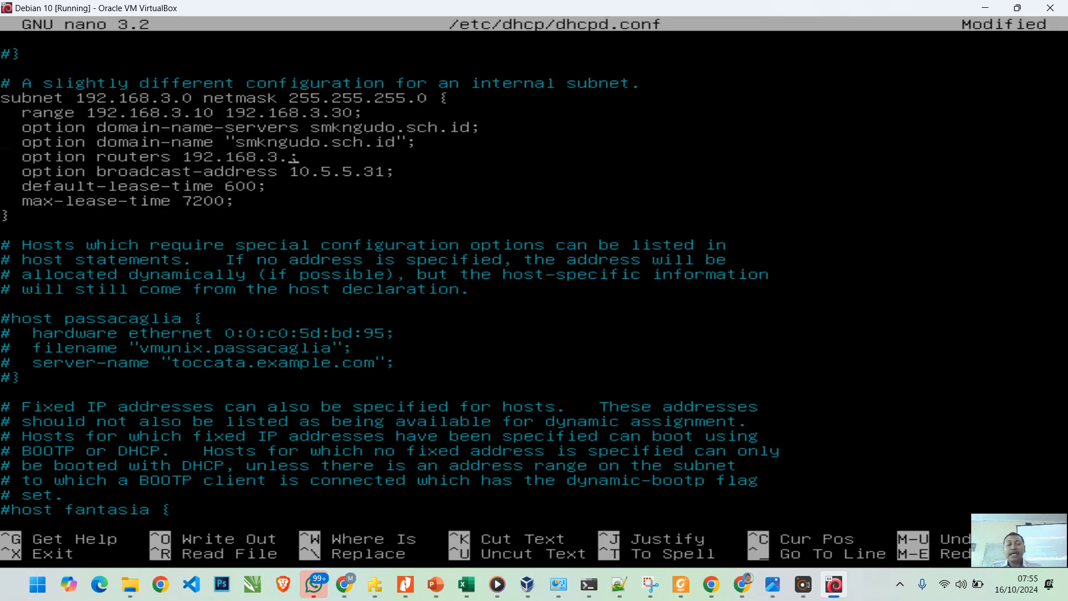
pyautogui.write('1')
# Step: Set the broadcast-address option of the subnet block to 192.168.3.255
pyautogui.press('Down')
pyautogui.press('Right')
pyautogui.press('Right')
pyautogui.press('Right')
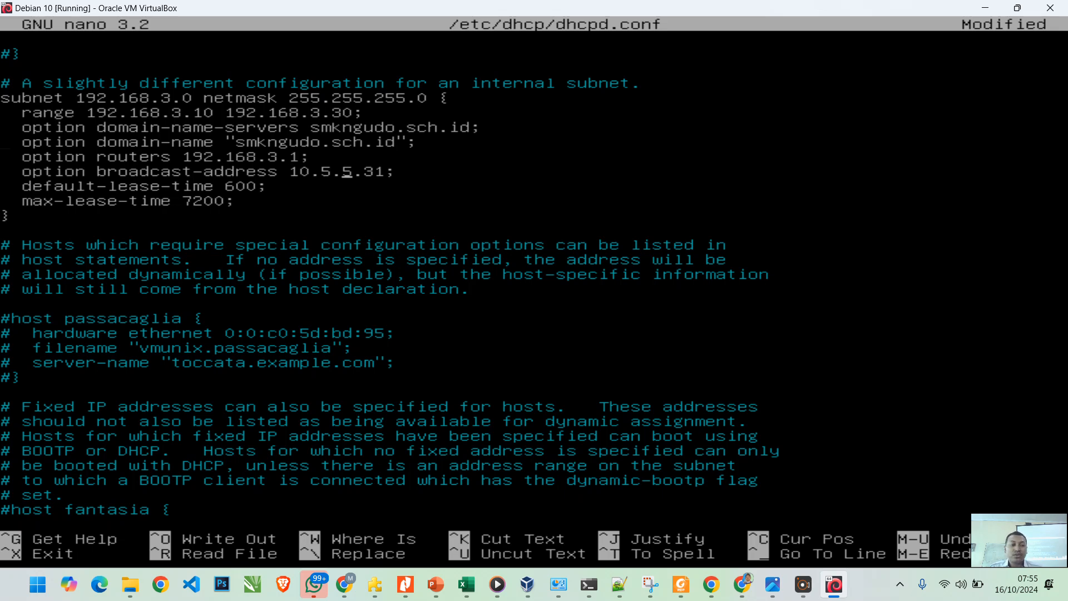
pyautogui.press('BackSpace')
pyautogui.press('BackSpace')
pyautogui.press('BackSpace')
pyautogui.press('BackSpace')
pyautogui.press('BackSpace')
pyautogui.press('BackSpace')
pyautogui.press('BackSpace')
pyautogui.press('BackSpace')
pyautogui.press('BackSpace')
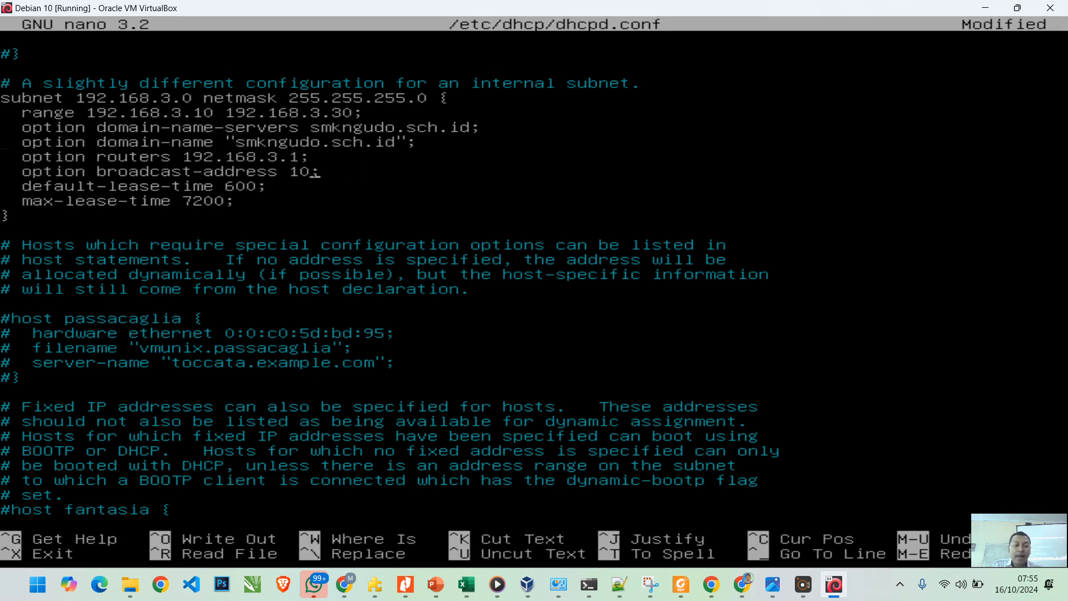
pyautogui.write('192.168')
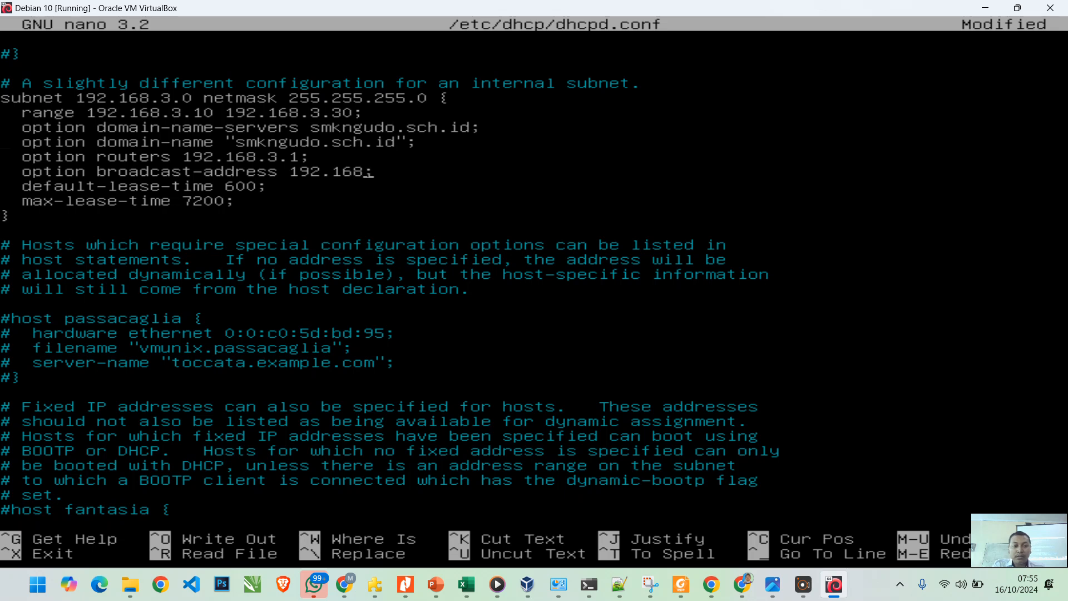
pyautogui.write('.3')
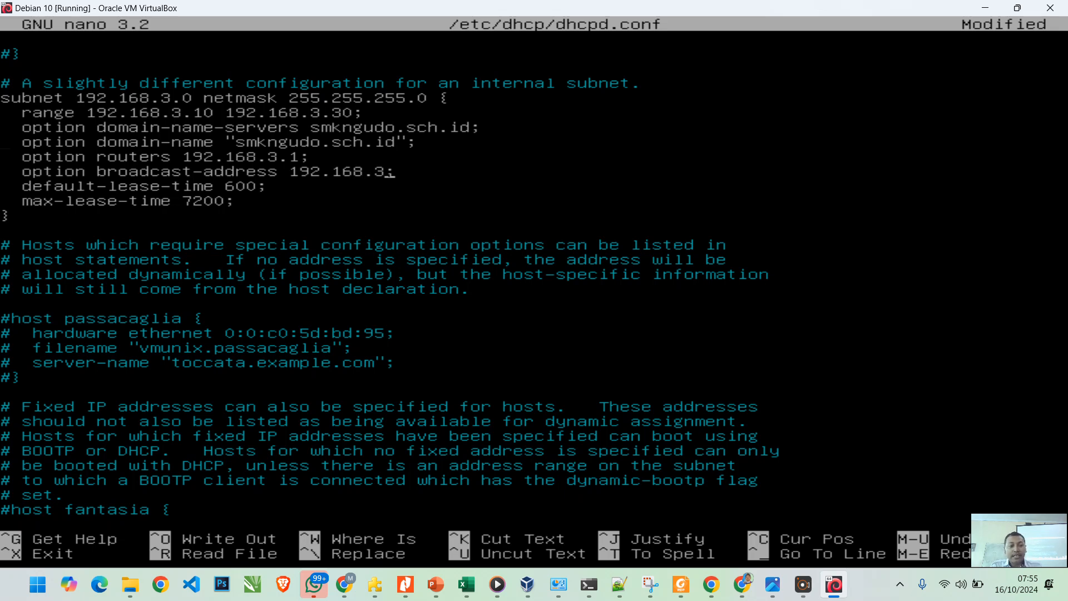
pyautogui.write('.')
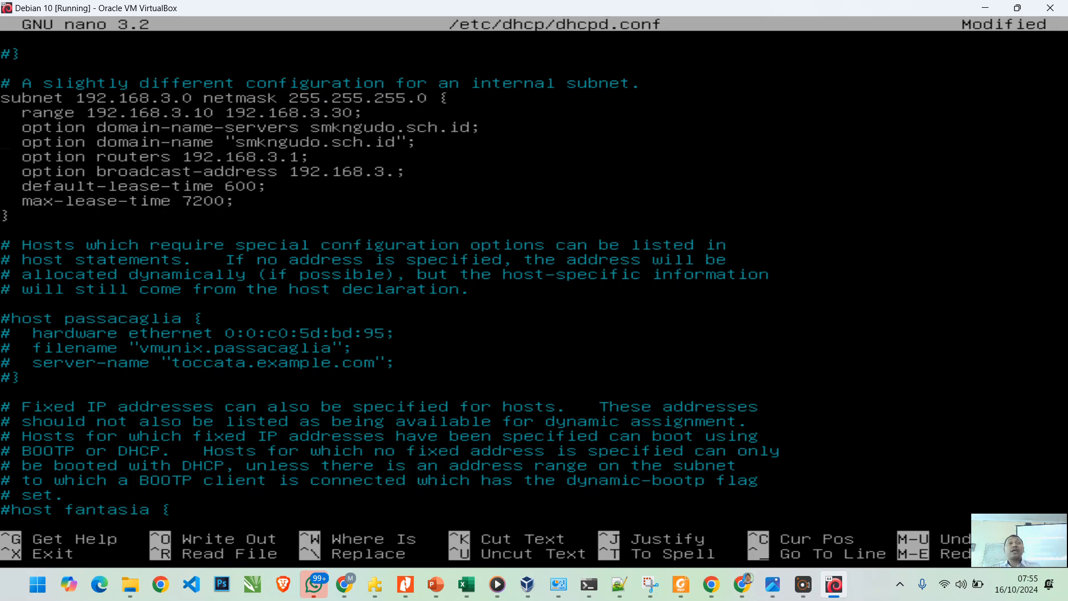
pyautogui.write('2')
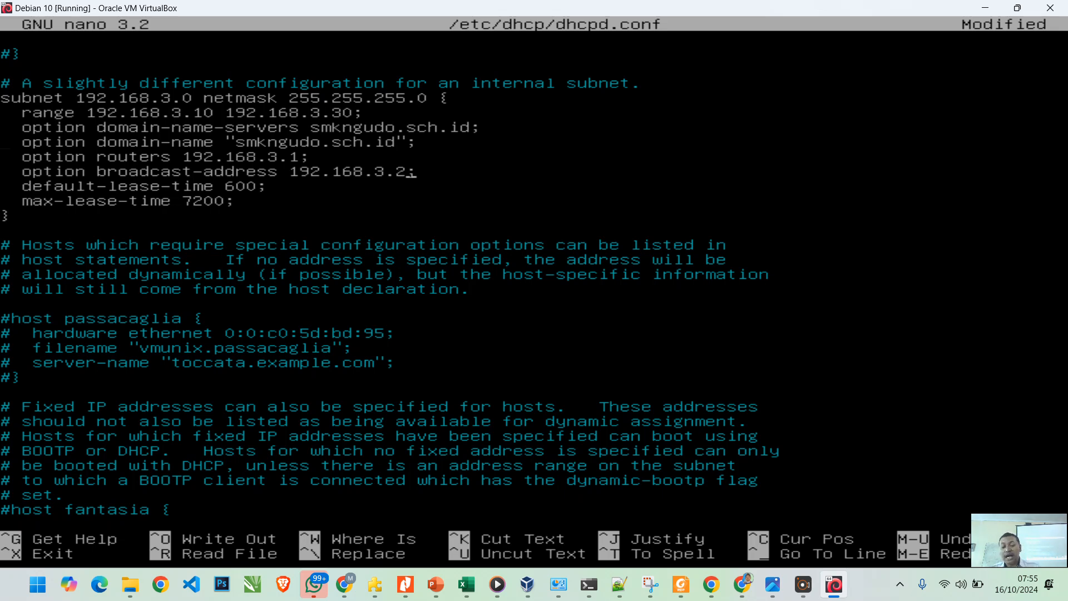
pyautogui.write('55')
pyautogui.press('Left')
pyautogui.press('Left')
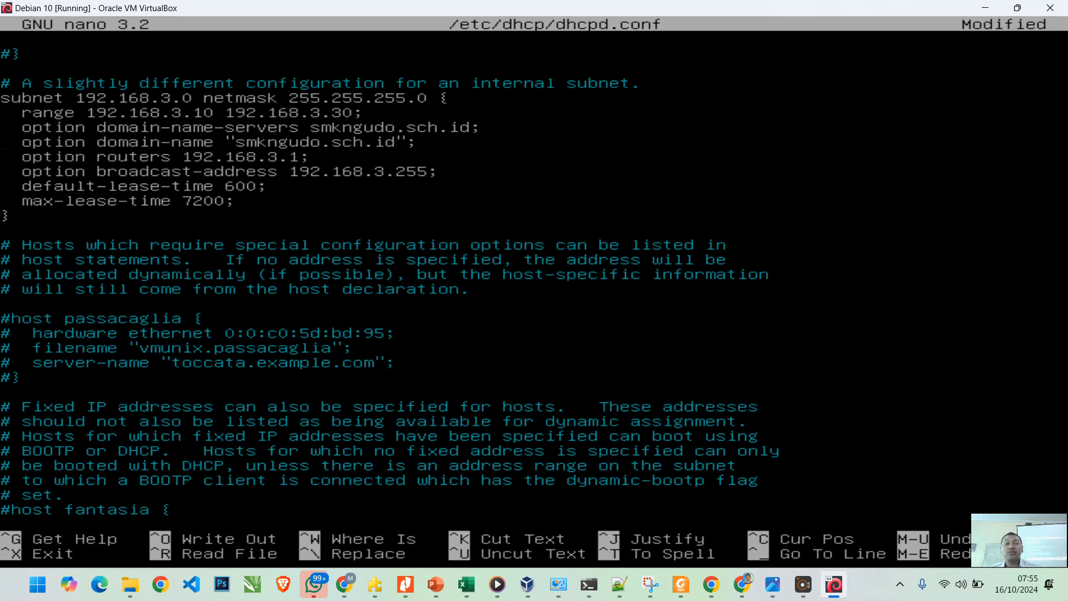
# Step: Save /etc/dhcp/dhcpd.conf under its current name and exit the nano editor
pyautogui.press('Down')
pyautogui.press('Down')
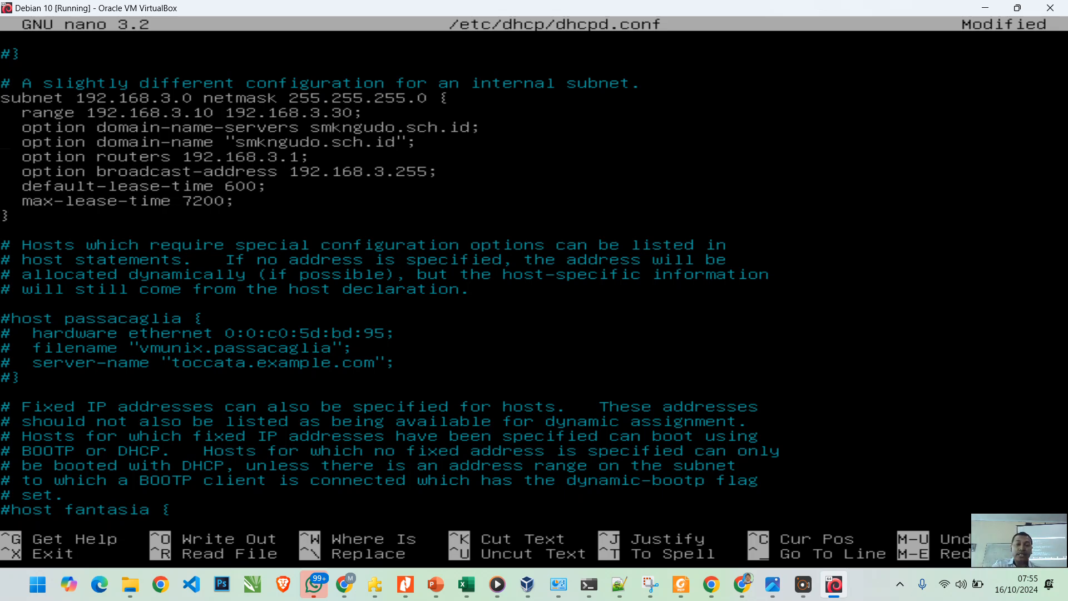
pyautogui.hotkey('ctrl', 'o')
pyautogui.press('Return')
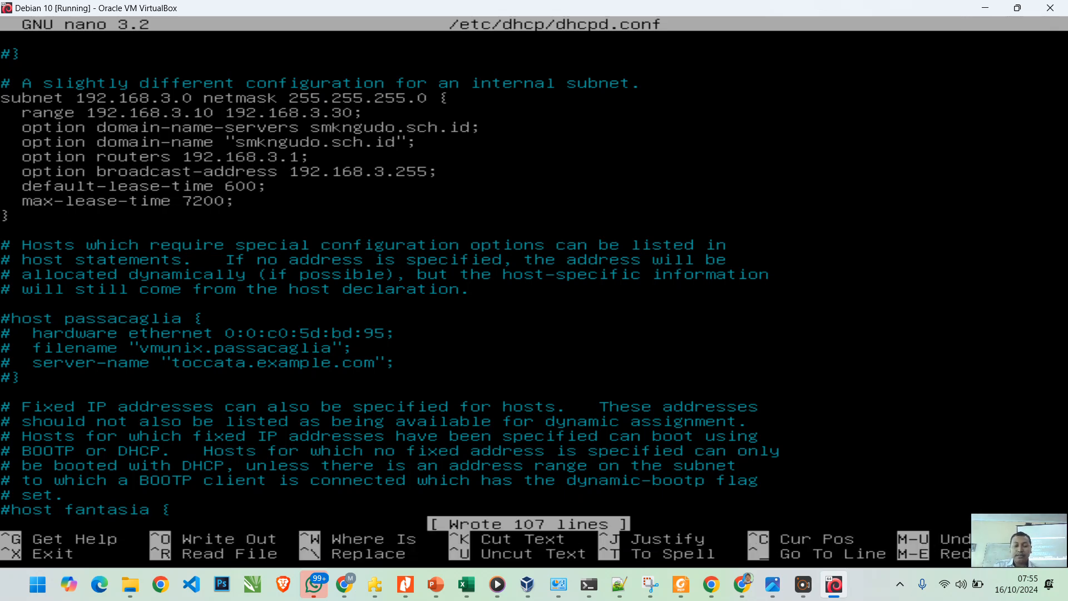
pyautogui.hotkey('ctrl', 'x')
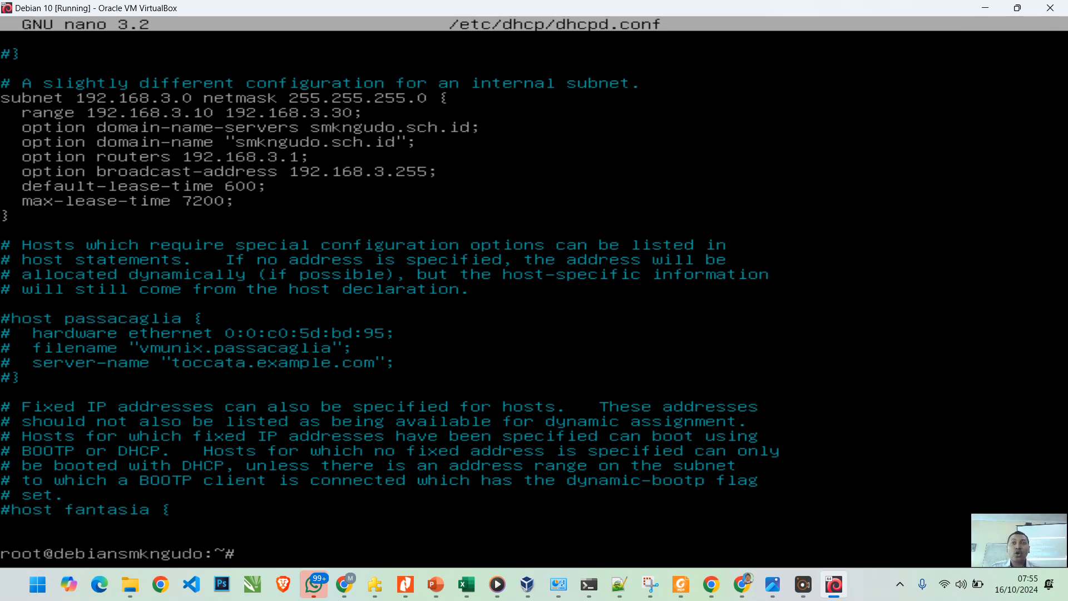
# Step: Open the file /etc/default/isc-dhcp-server in nano
pyautogui.write('nano /etc/')
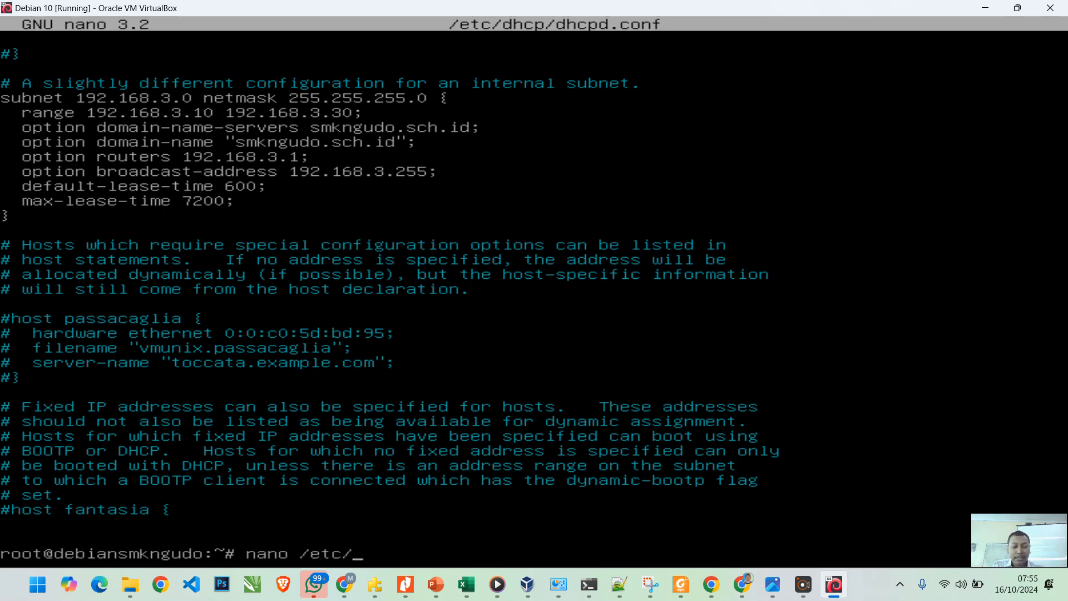
pyautogui.write('default/isc')
pyautogui.press('Tab')
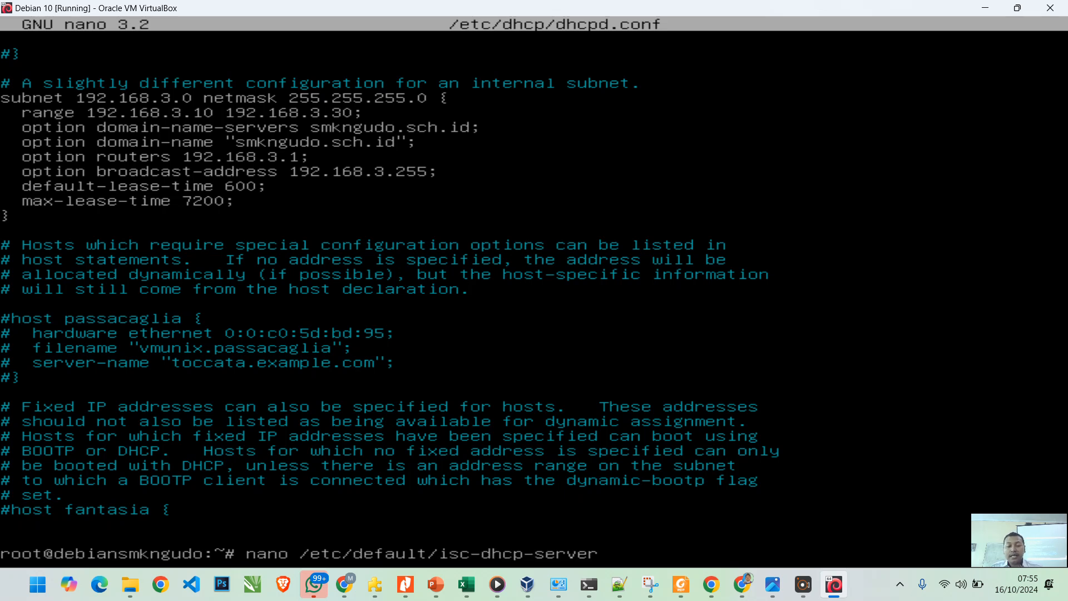
pyautogui.press('Return')
# Step: Enter enp0s8 between the quotes of the INTERFACESv4 line as the DHCP server's interface
pyautogui.press('Down')
pyautogui.press('Down')
pyautogui.press('Down')
pyautogui.press('Down')
pyautogui.press('Down')
pyautogui.press('Down')
pyautogui.press('Down')
pyautogui.press('Down')
pyautogui.press('Down')
pyautogui.press('Down')
pyautogui.press('Down')
pyautogui.press('Down')
pyautogui.press('Down')
pyautogui.press('Down')
pyautogui.press('Down')
pyautogui.press('Down')
pyautogui.press('Down')
pyautogui.press('Right')
pyautogui.press('Right')
pyautogui.press('Right')
pyautogui.press('Right')
pyautogui.press('Right')
pyautogui.press('Right')
pyautogui.press('Right')
pyautogui.press('Right')
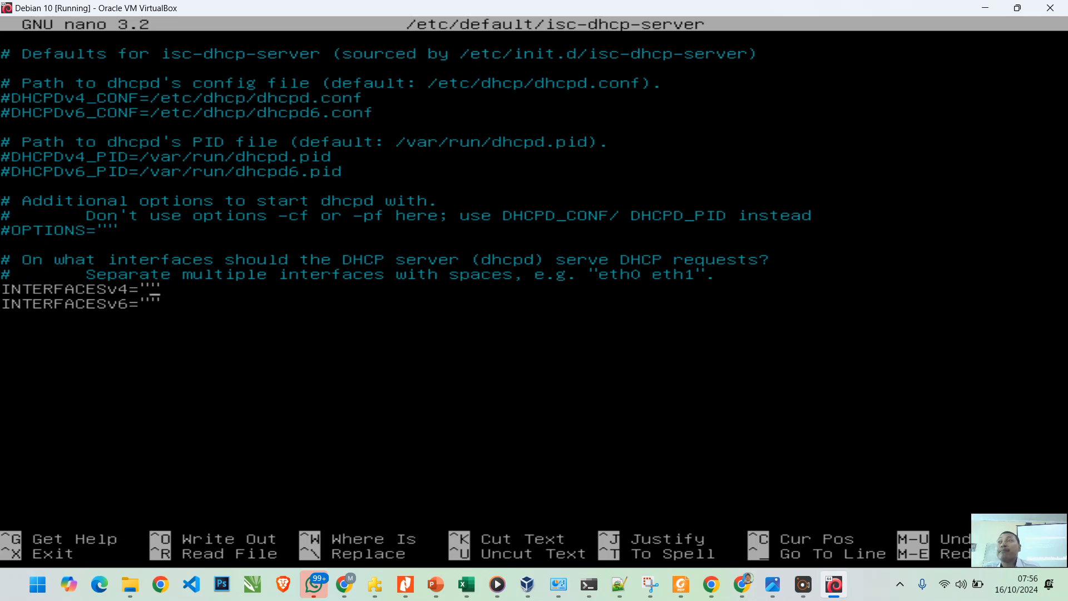
pyautogui.write('enp0s')
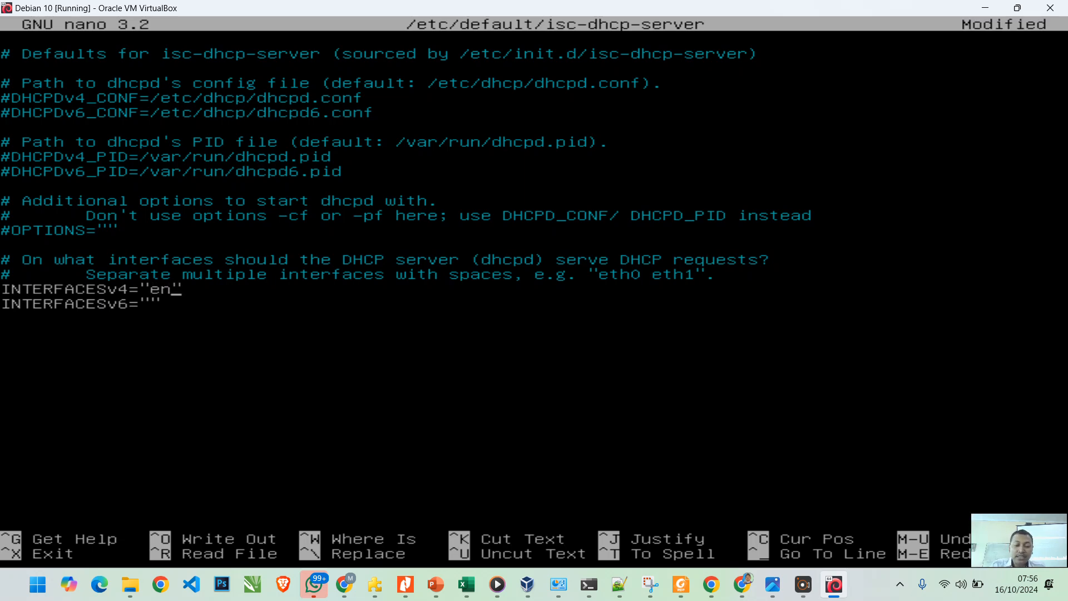
pyautogui.write('8')
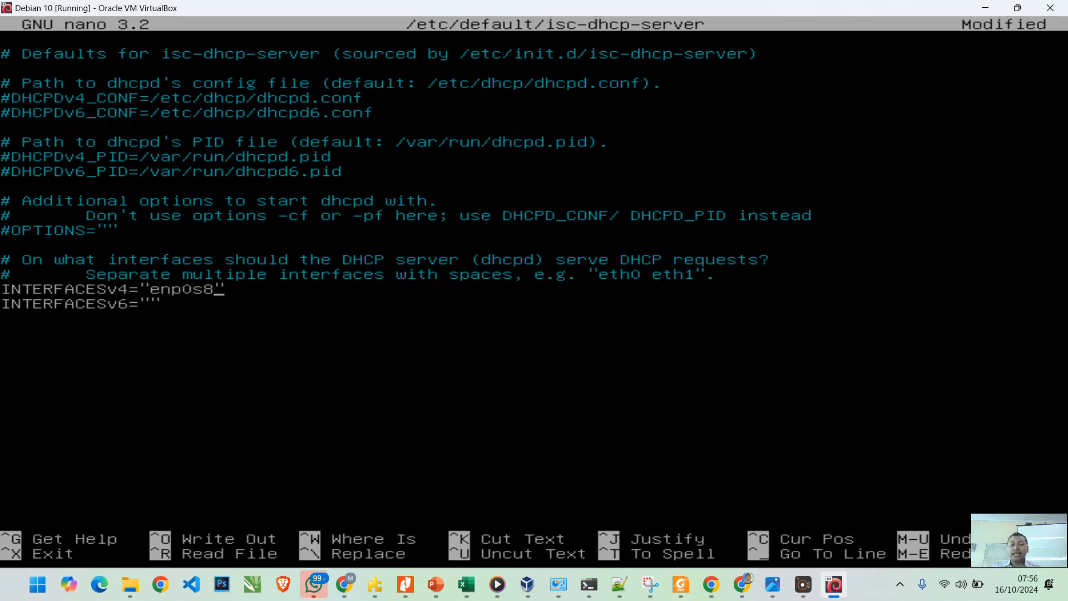
# Step: Save the isc-dhcp-server defaults file under its current name and exit nano
pyautogui.hotkey('ctrl', 'o')
pyautogui.press('Return')
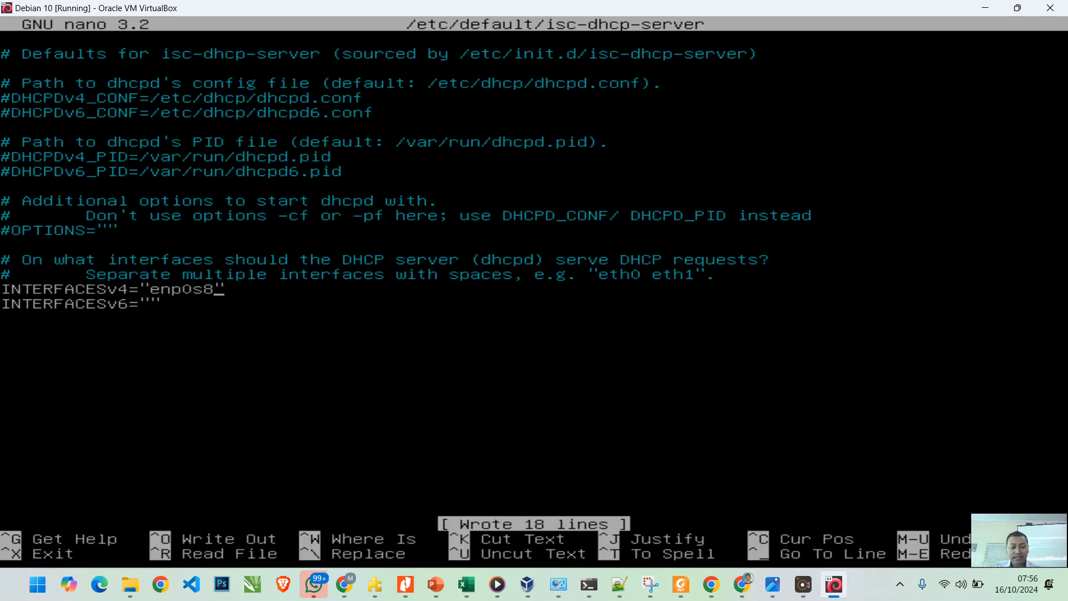
pyautogui.hotkey('ctrl', 'x')
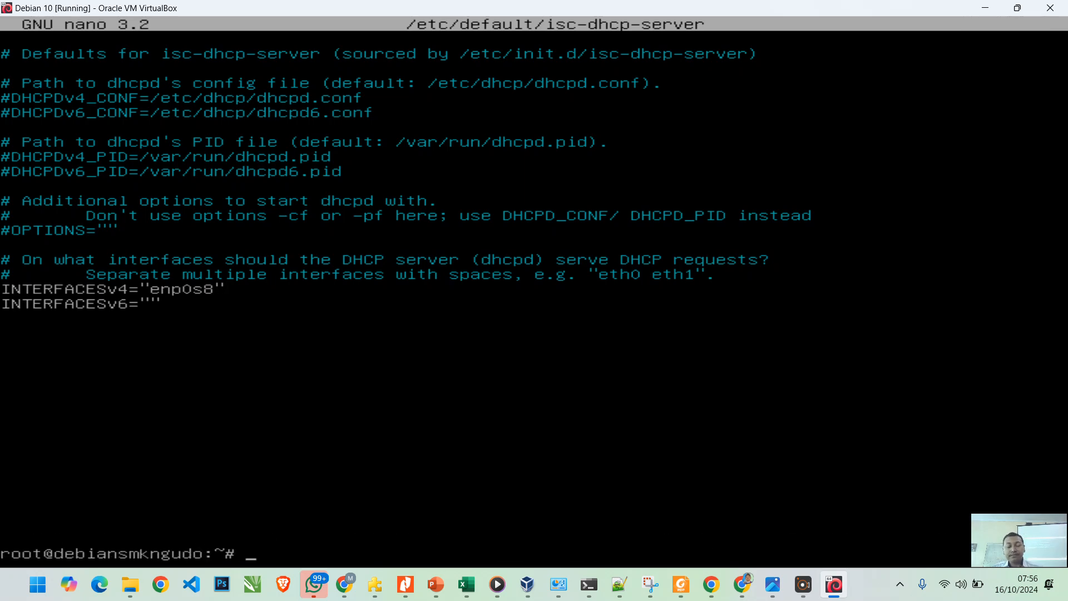
# Step: Restart the DHCP service by running /etc/init.d/isc-dhcp-server restart
pyautogui.write('/etc/init.d/is')
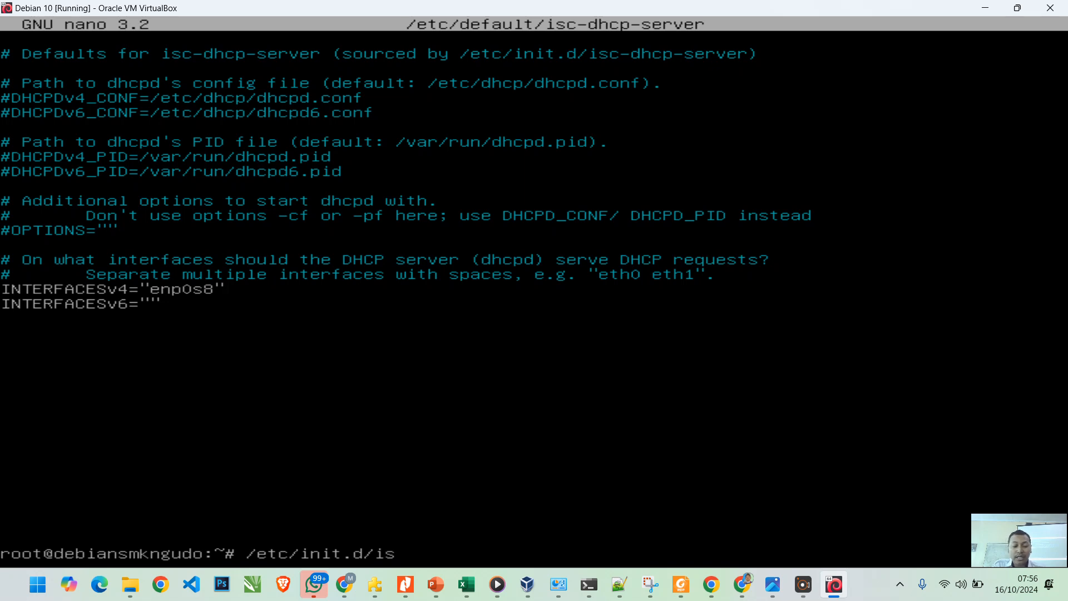
pyautogui.press('Tab')
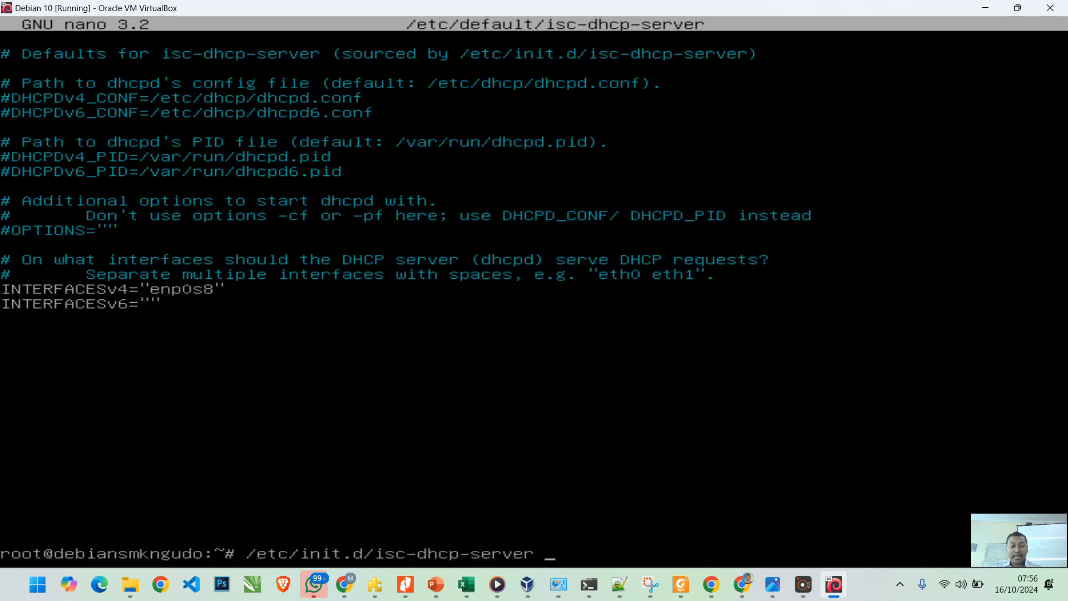
pyautogui.write('restart')
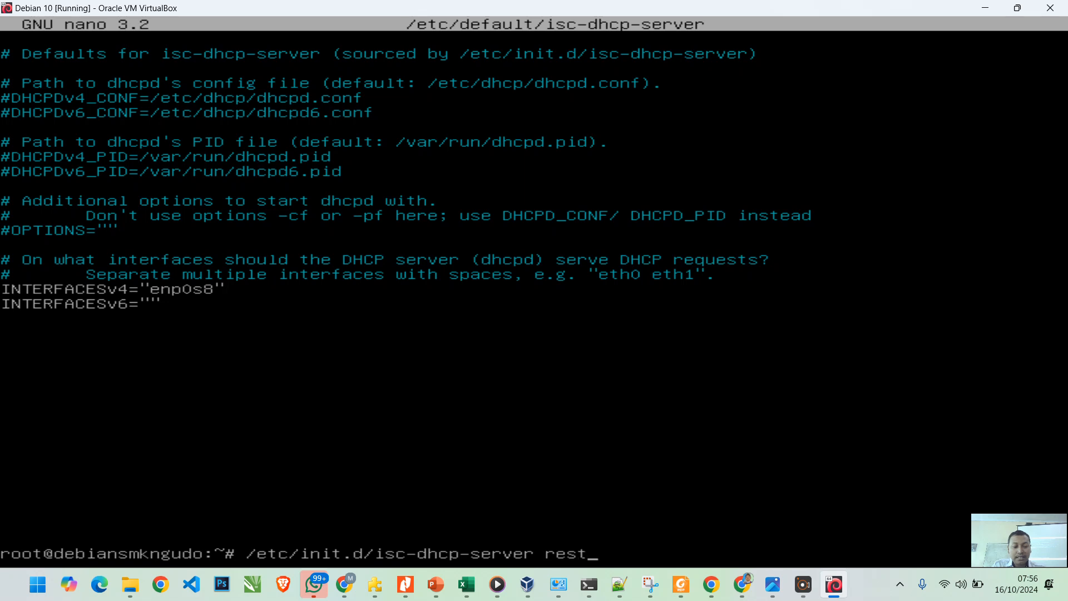
pyautogui.press('Return')
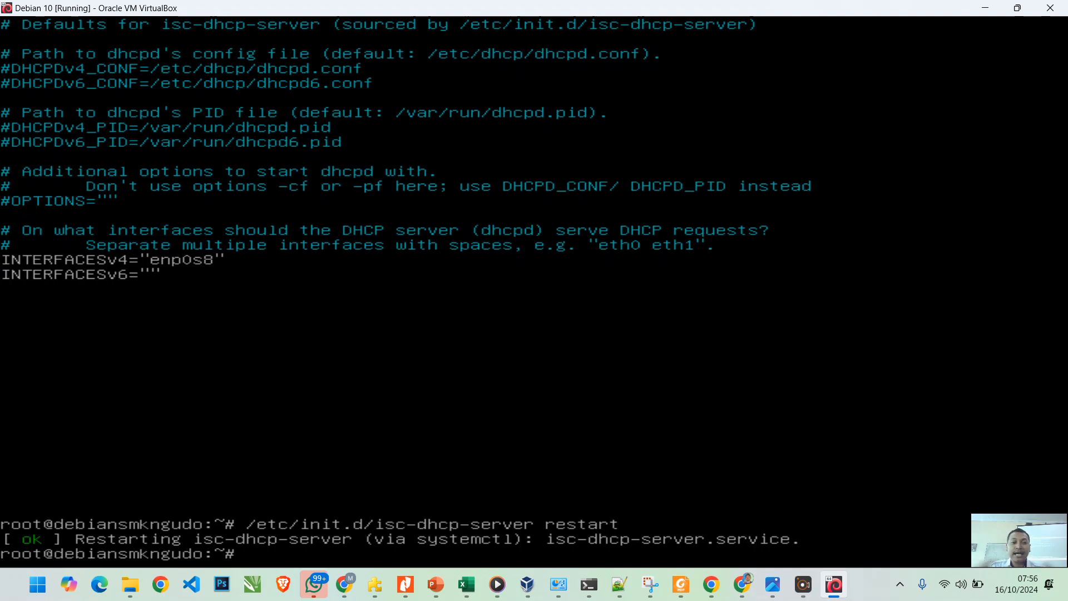
# Step: Minimize the Debian virtual machine windows to reach the Windows host desktop
pyautogui.click(982, 6)
pyautogui.click(982, 7)
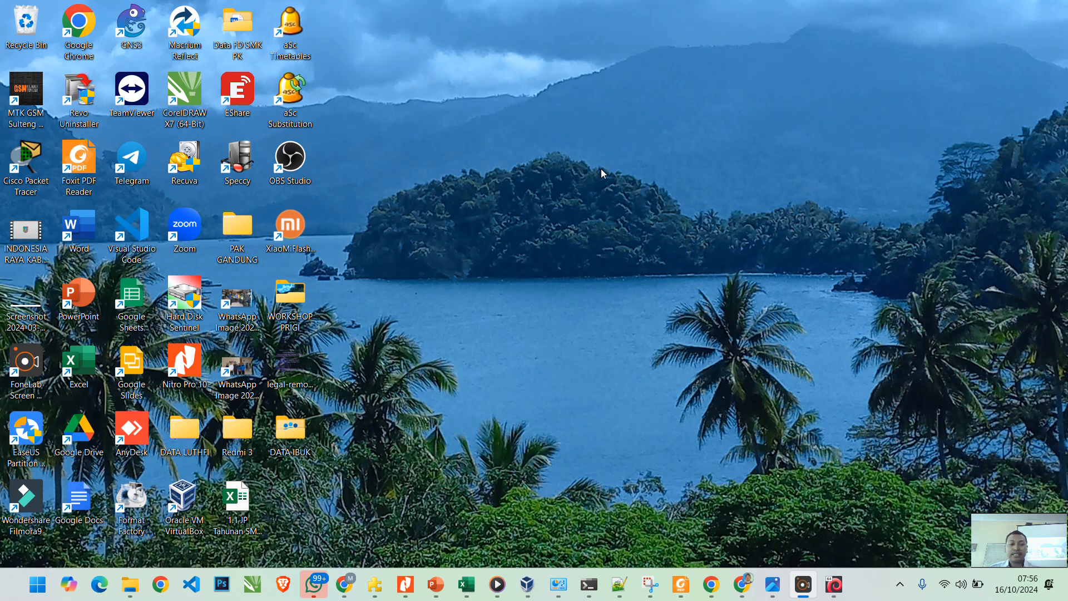
pyautogui.click(34, 584)
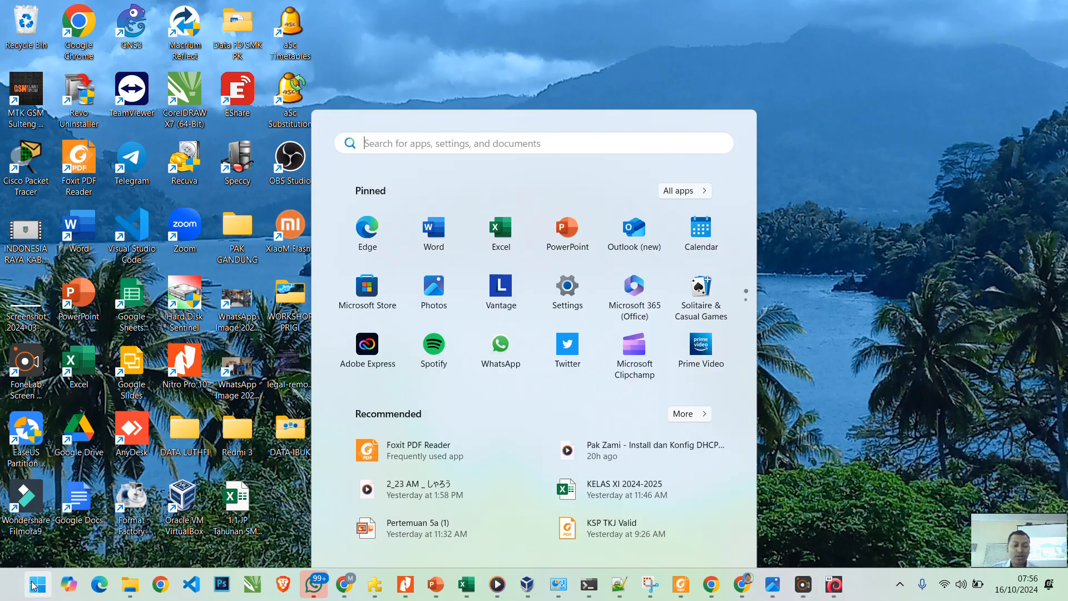
pyautogui.write('CONTRO')
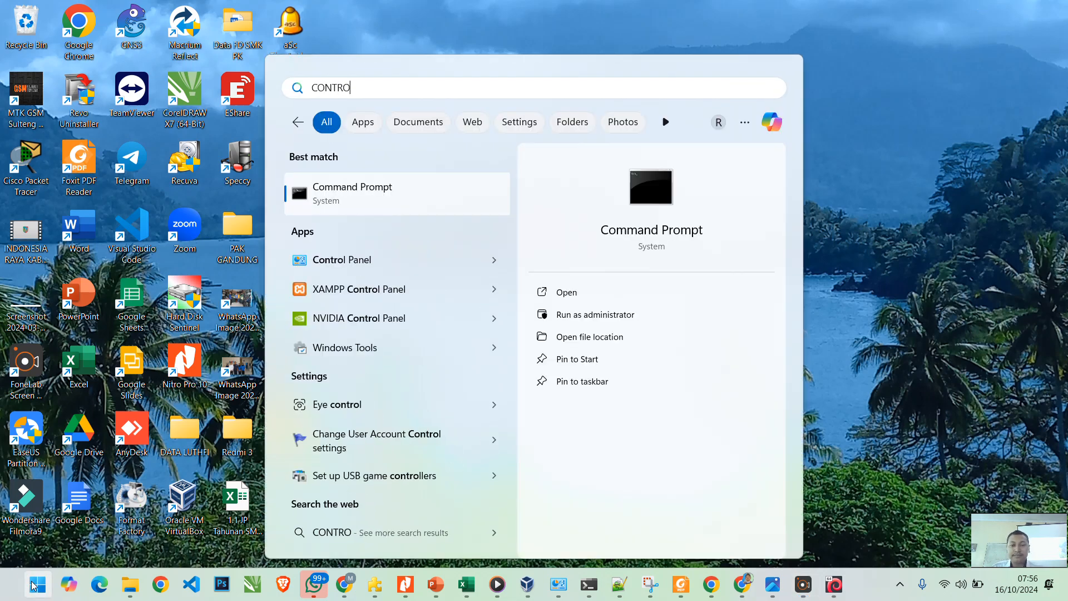
pyautogui.press('Return')
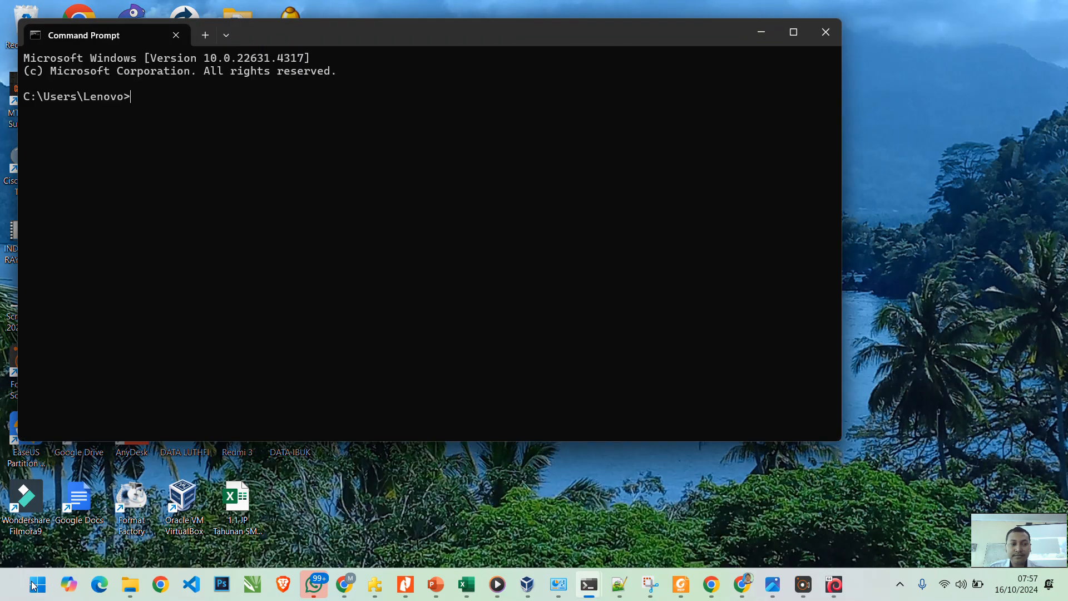
# Step: Search Windows for Control Panel and open it
pyautogui.press('super')
pyautogui.write('CONTR')
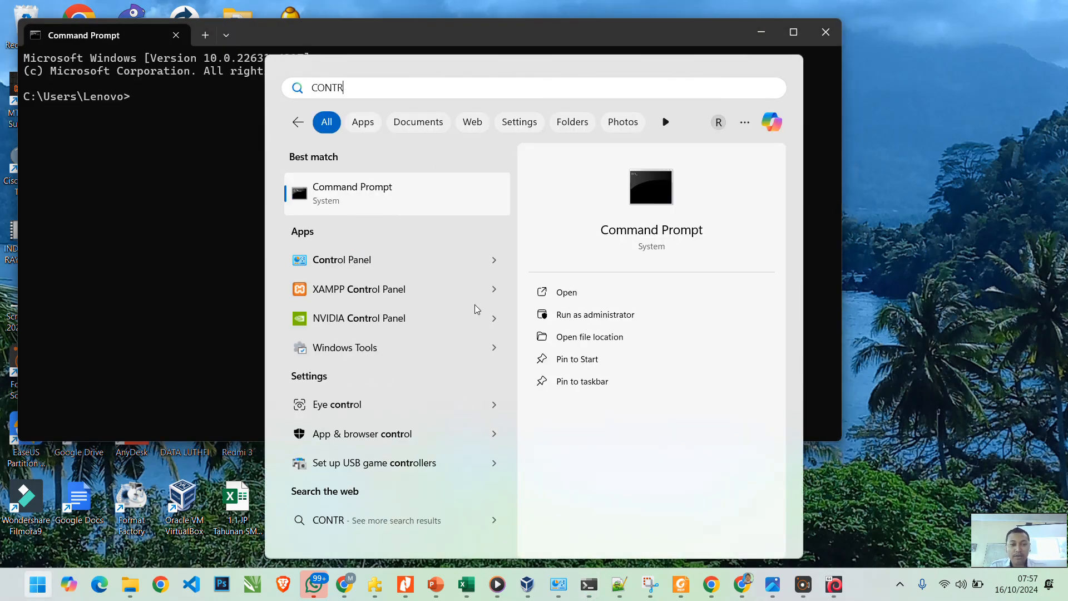
pyautogui.press('Down')
pyautogui.press('Down')
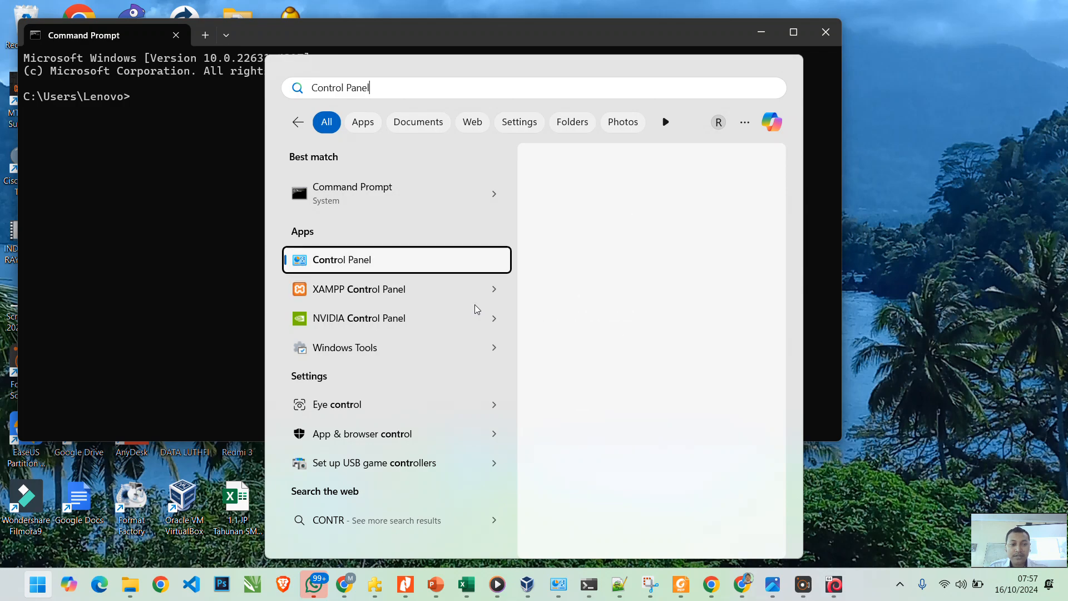
pyautogui.press('Return')
# Step: Open the adapter settings from the Network and Sharing Center and maximize the Network Connections window
pyautogui.click(372, 176)
pyautogui.click(266, 74)
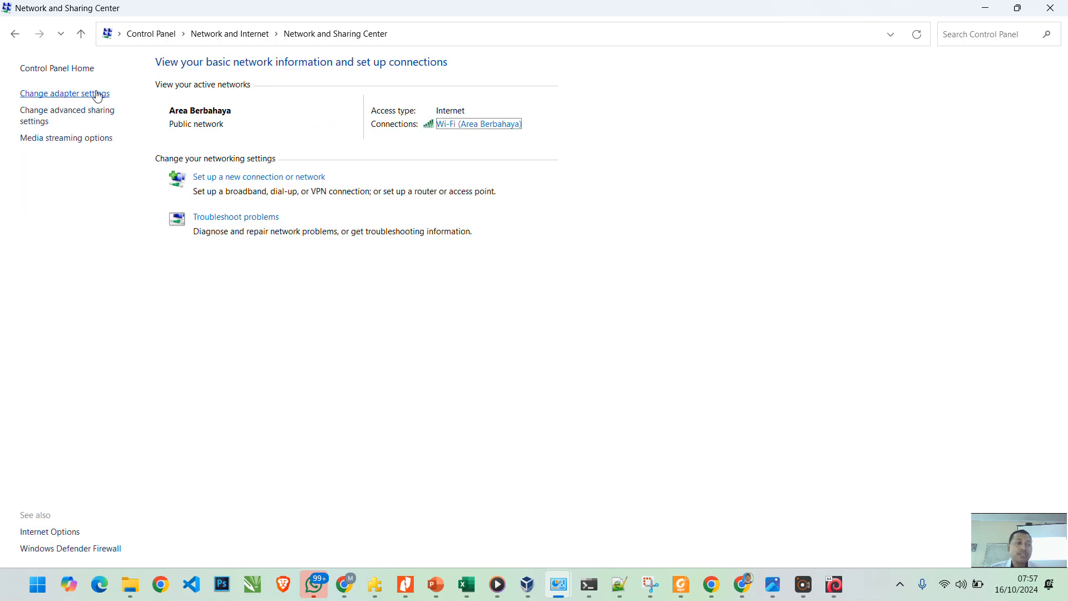
pyautogui.click(98, 94)
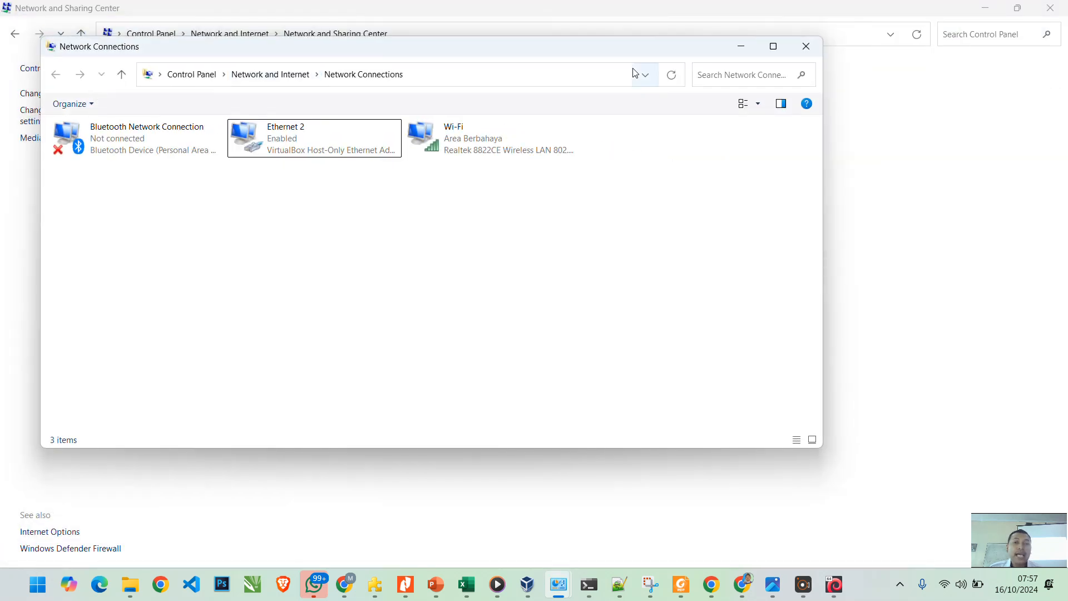
pyautogui.doubleClick(586, 56)
# Step: Open the Internet Protocol Version 4 (TCP/IPv4) properties of the Ethernet 2 VirtualBox Host-Only adapter
pyautogui.click(310, 100)
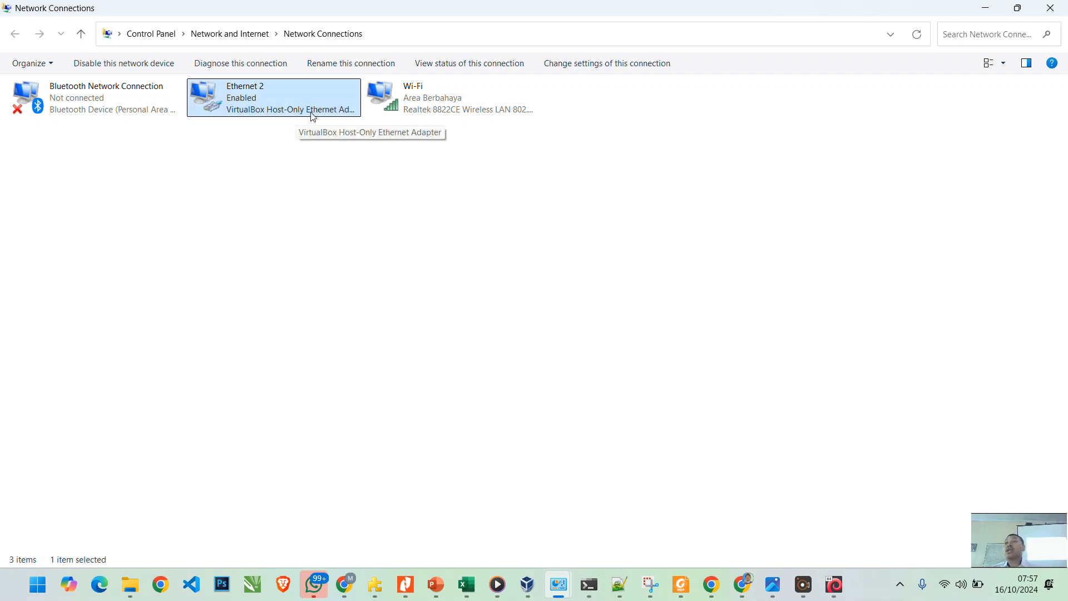
pyautogui.rightClick(279, 91)
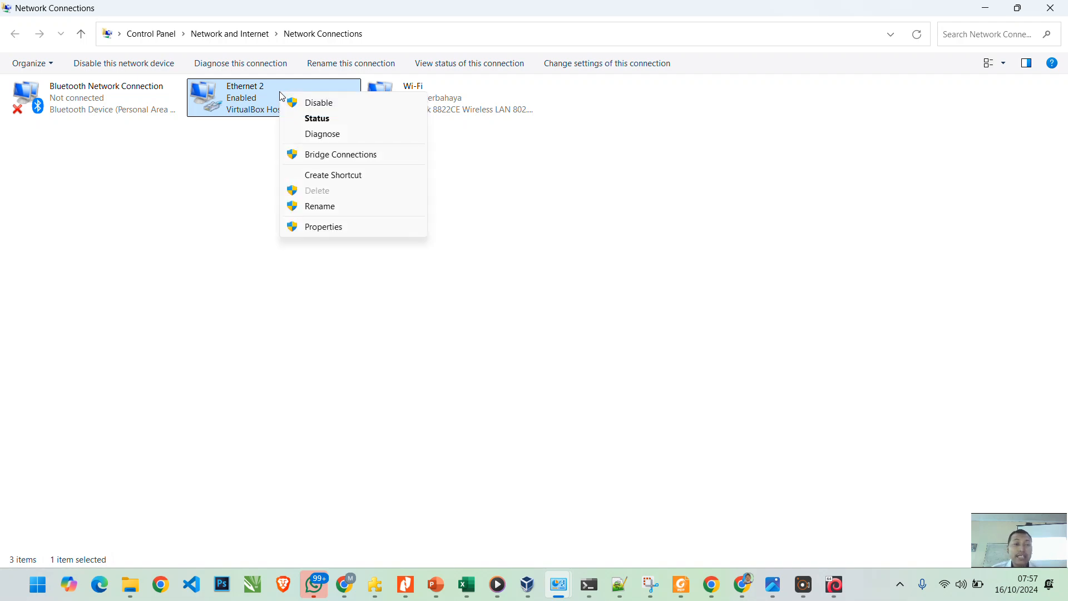
pyautogui.click(340, 226)
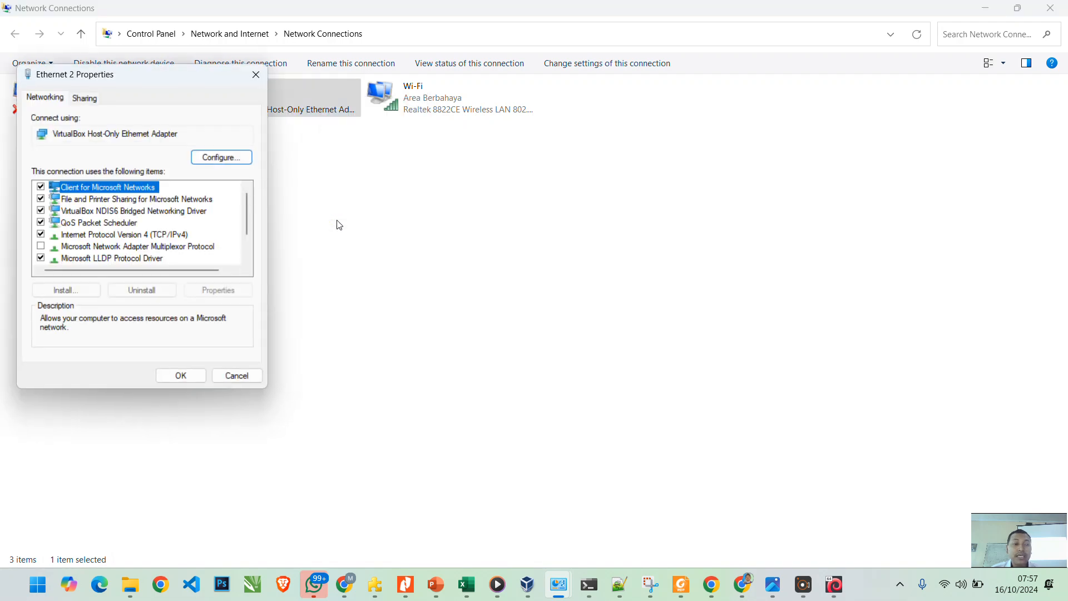
pyautogui.click(168, 236)
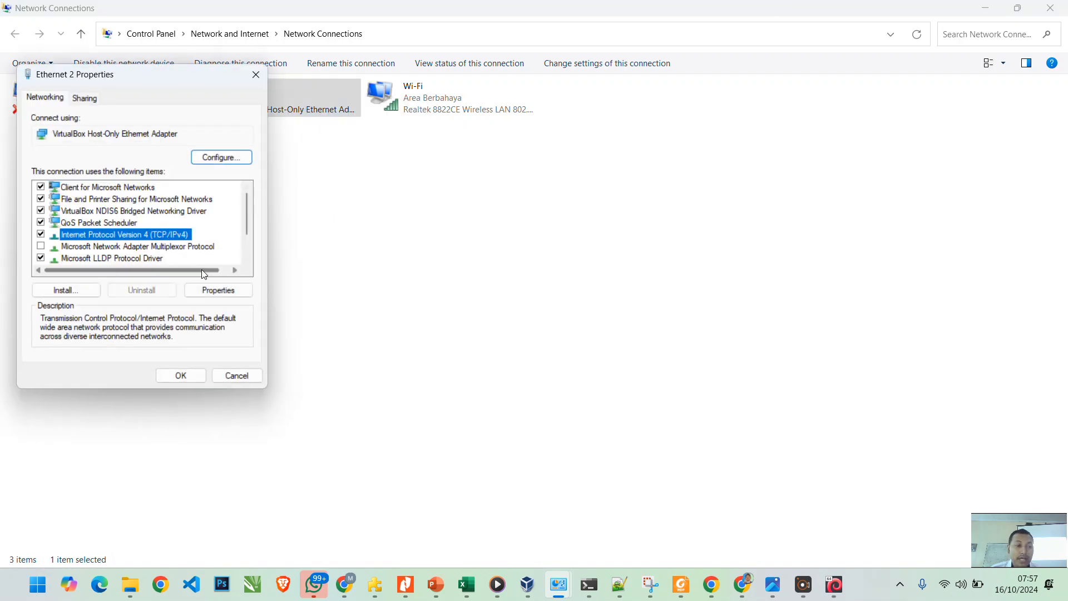
pyautogui.click(221, 290)
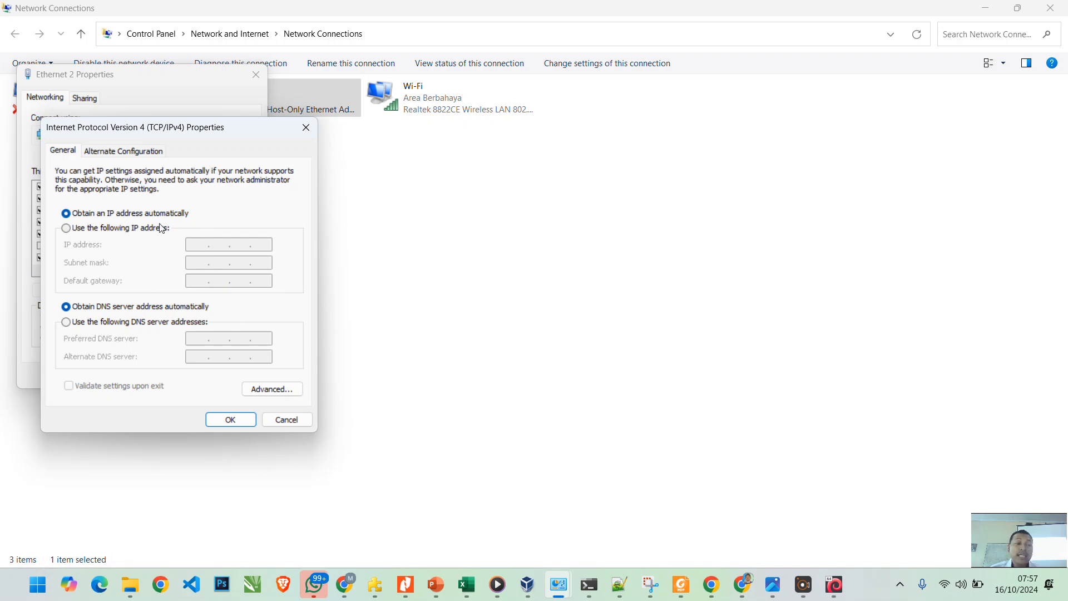
# Step: Set Ethernet 2's IPv4 to obtain the IP address and DNS server address automatically, and close the adapter's properties
pyautogui.click(123, 229)
pyautogui.click(106, 216)
pyautogui.click(127, 307)
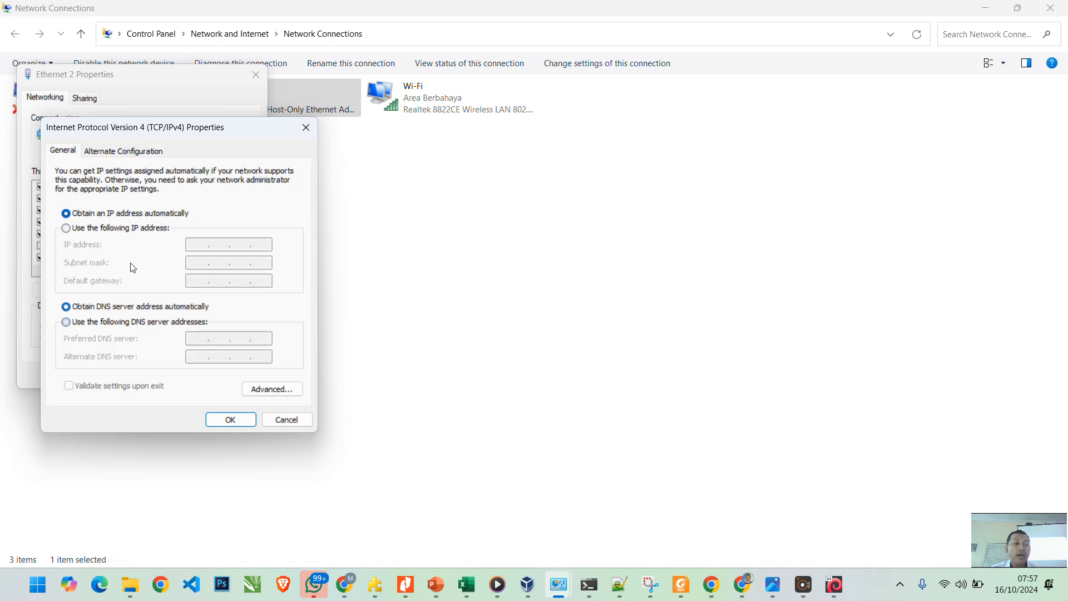
pyautogui.click(252, 425)
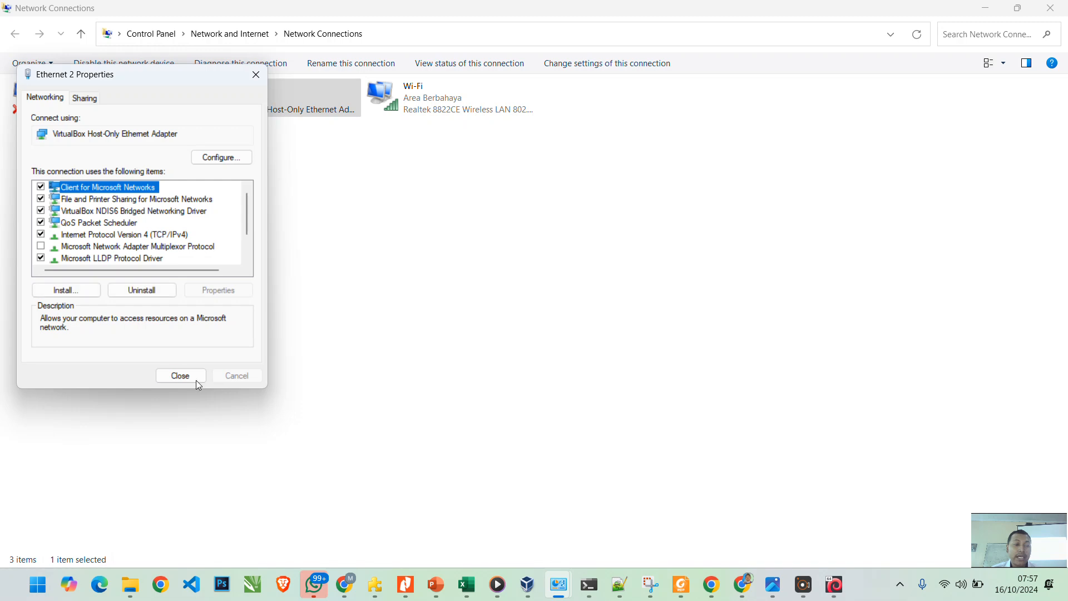
pyautogui.click(180, 375)
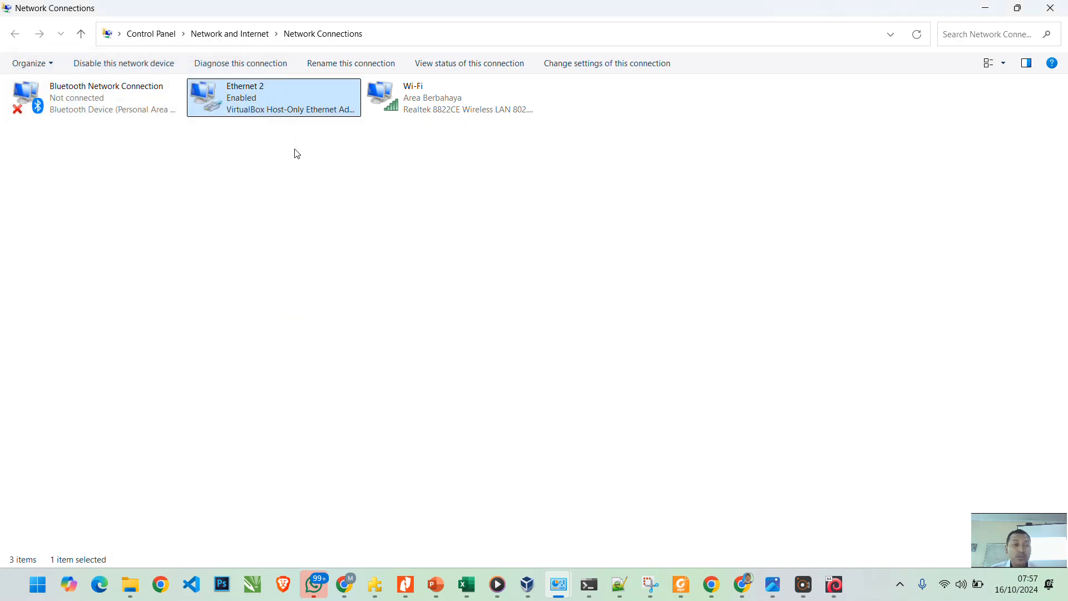
# Step: Search Windows for Command Prompt and open it
pyautogui.press('super')
pyautogui.write('COMM')
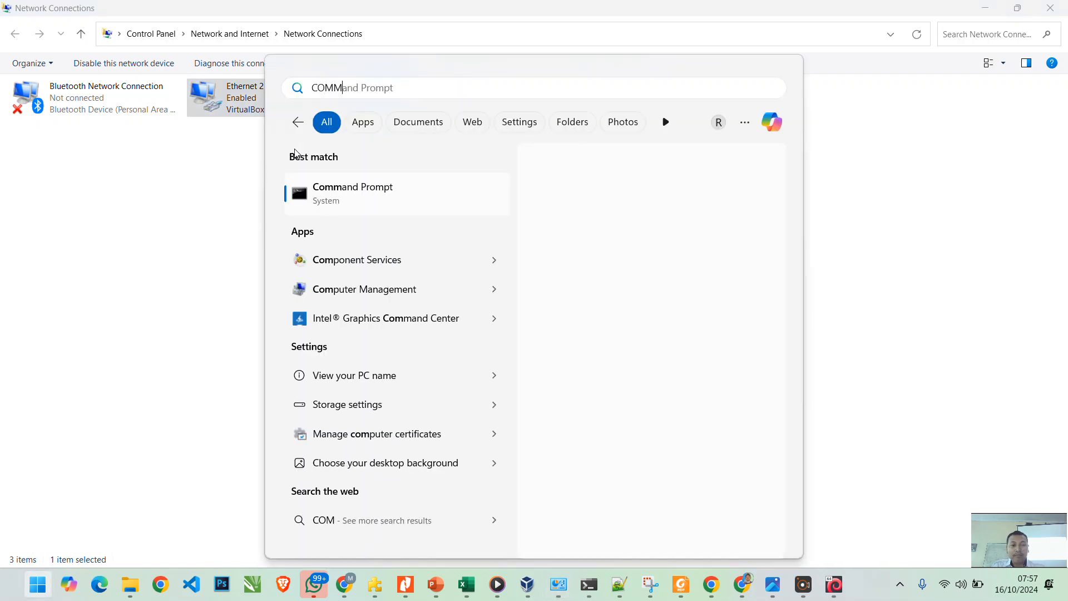
pyautogui.press('Return')
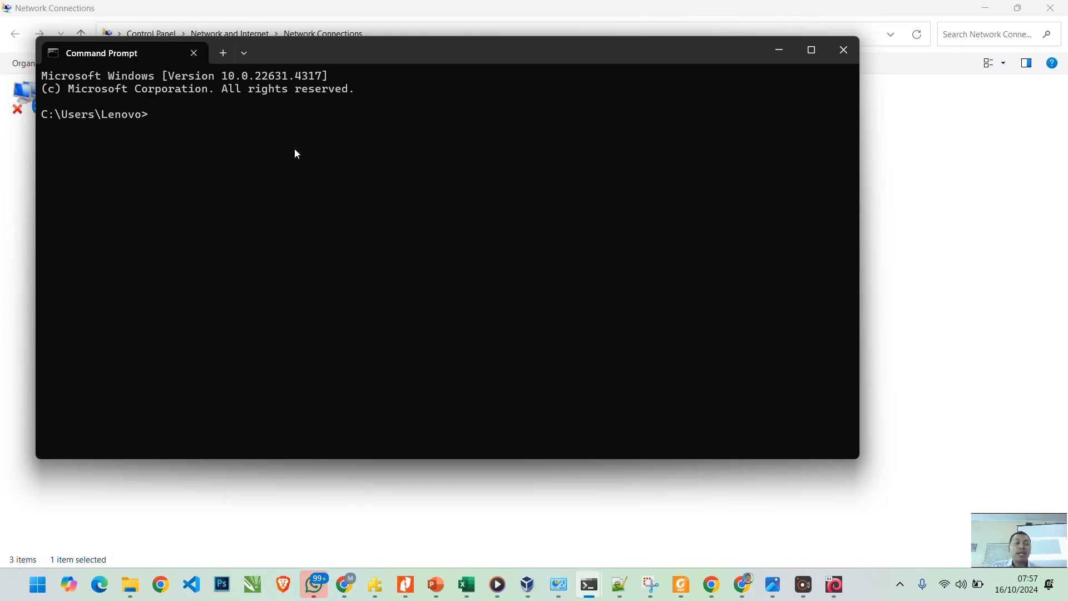
pyautogui.write('I')
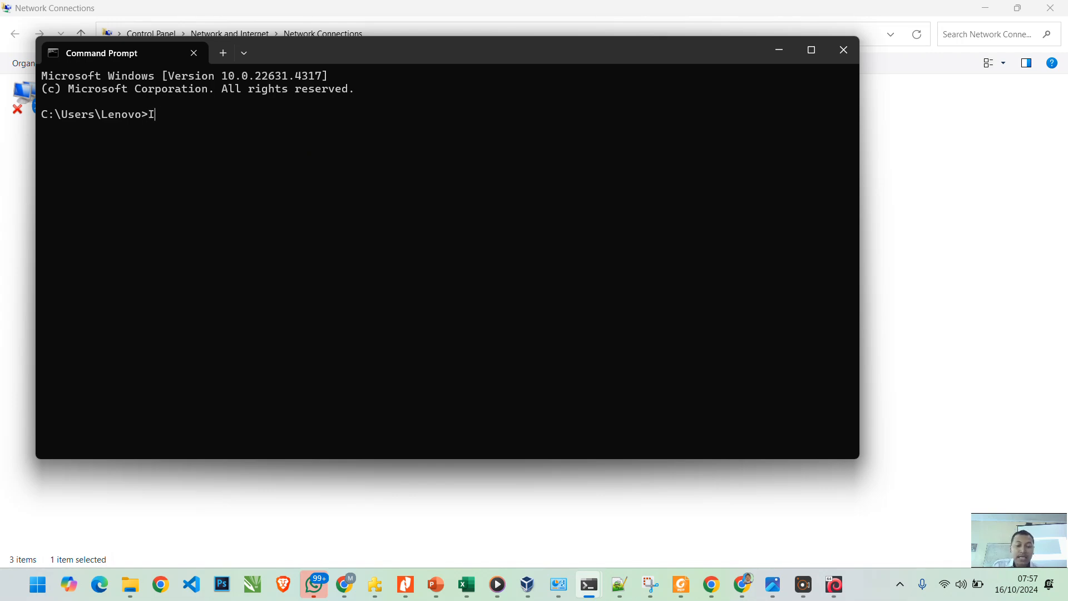
pyautogui.write('PCNFI')
pyautogui.press('BackSpace')
pyautogui.press('BackSpace')
pyautogui.press('BackSpace')
pyautogui.press('BackSpace')
pyautogui.press('BackSpace')
pyautogui.press('BackSpace')
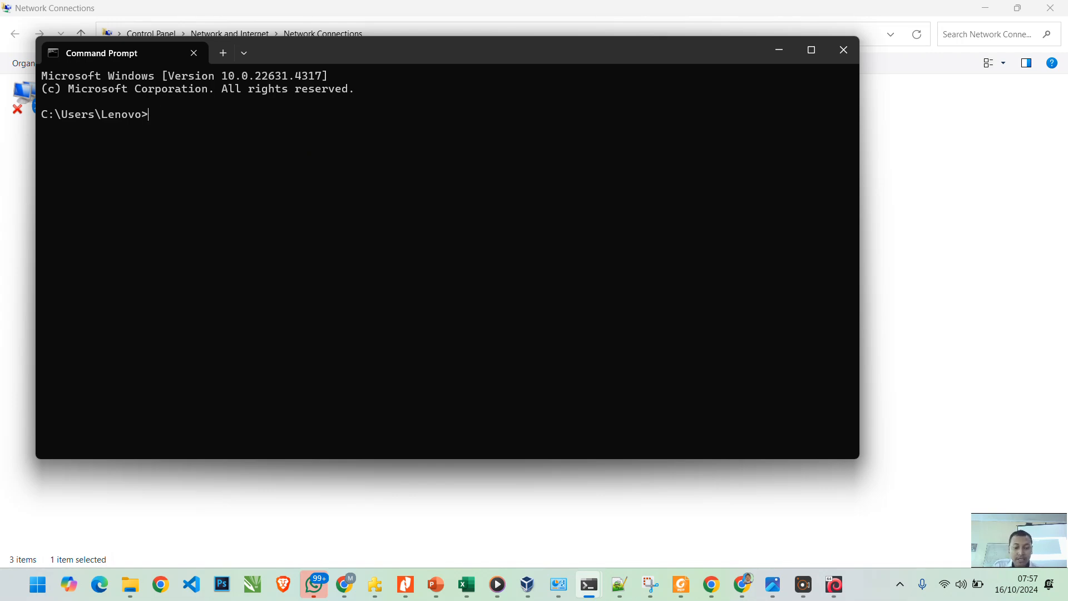
# Step: Run ipconfig in a maximized Command Prompt and check the Ethernet 2 adapter's DNS suffix, IPv4 address, subnet mask and default gateway
pyautogui.press('capslock')
pyautogui.write('ipconfig')
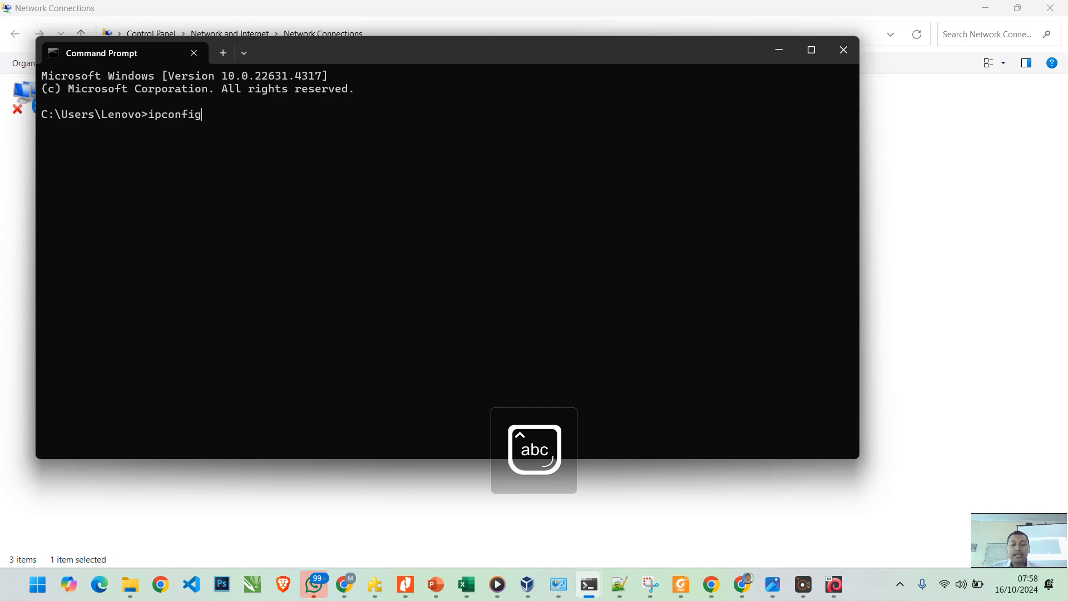
pyautogui.press('Return')
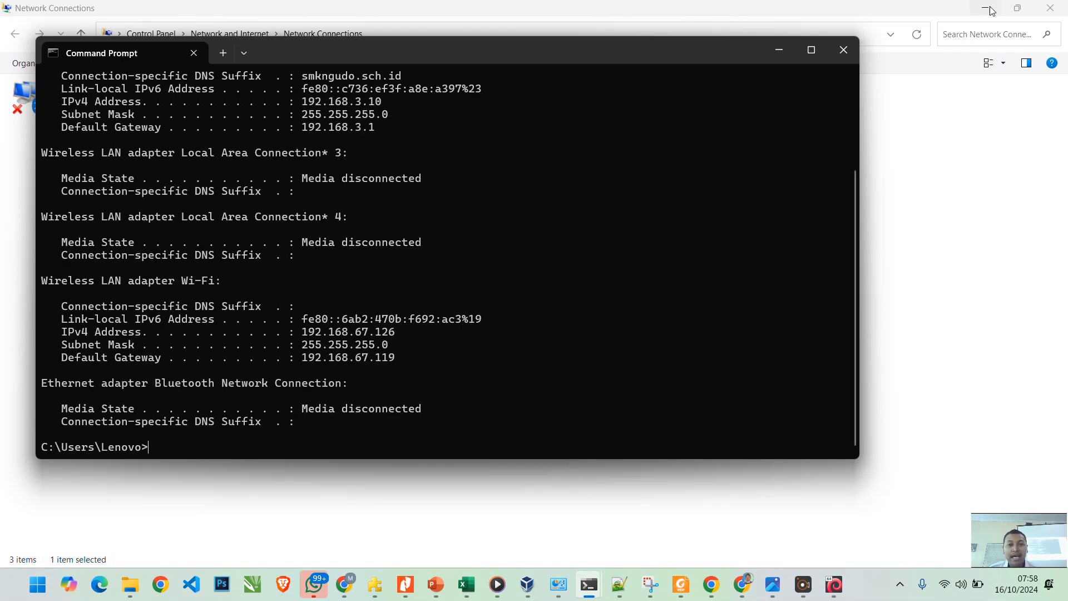
pyautogui.click(821, 48)
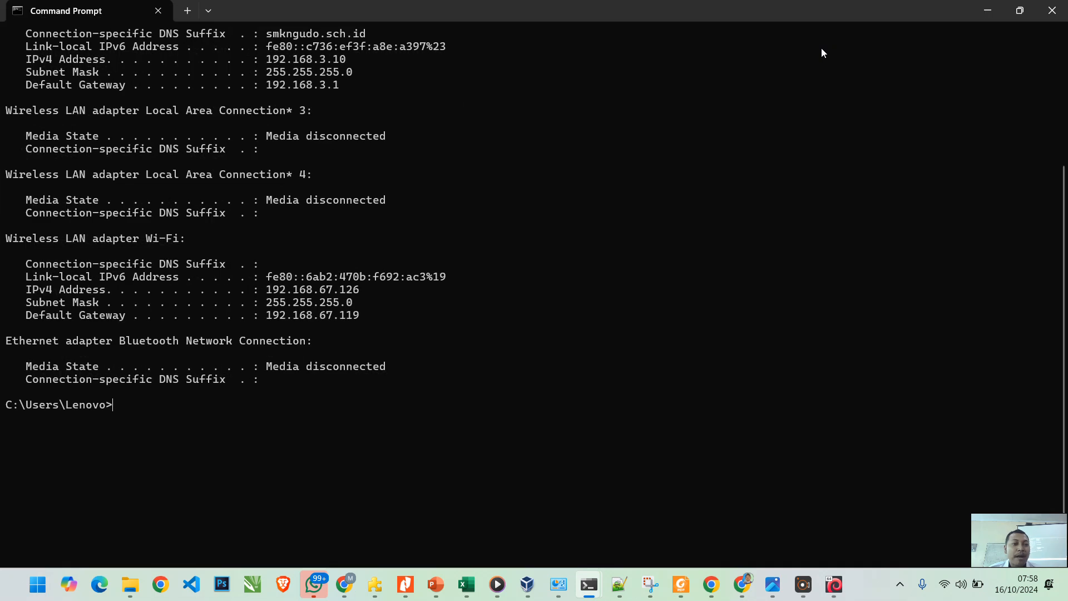
pyautogui.scroll(3, 587, 151)
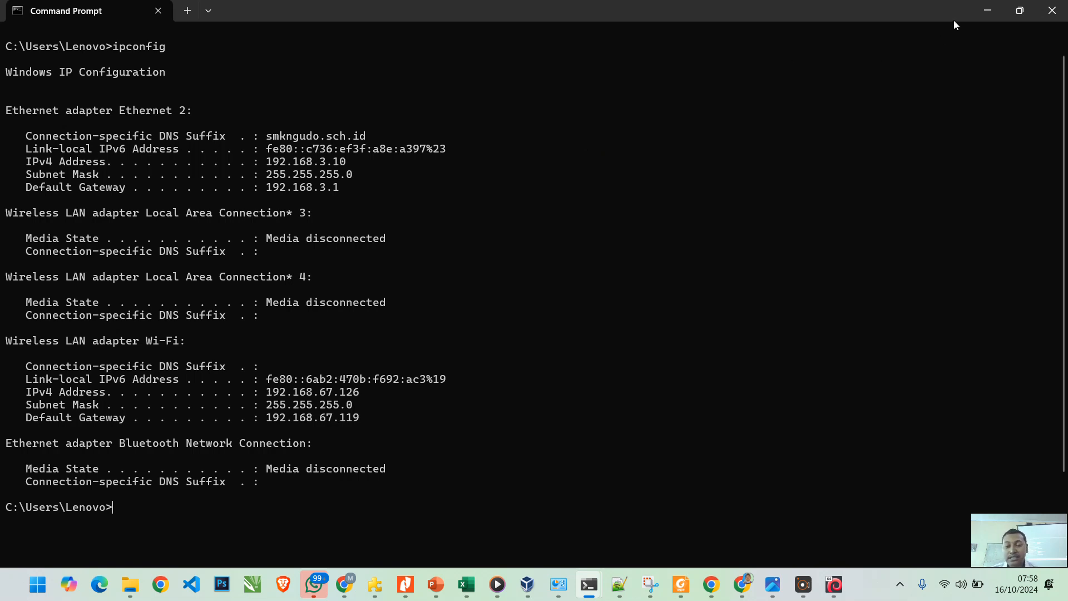
# Step: Minimize the Command Prompt and Network Connections windows to return to the Windows desktop
pyautogui.click(990, 15)
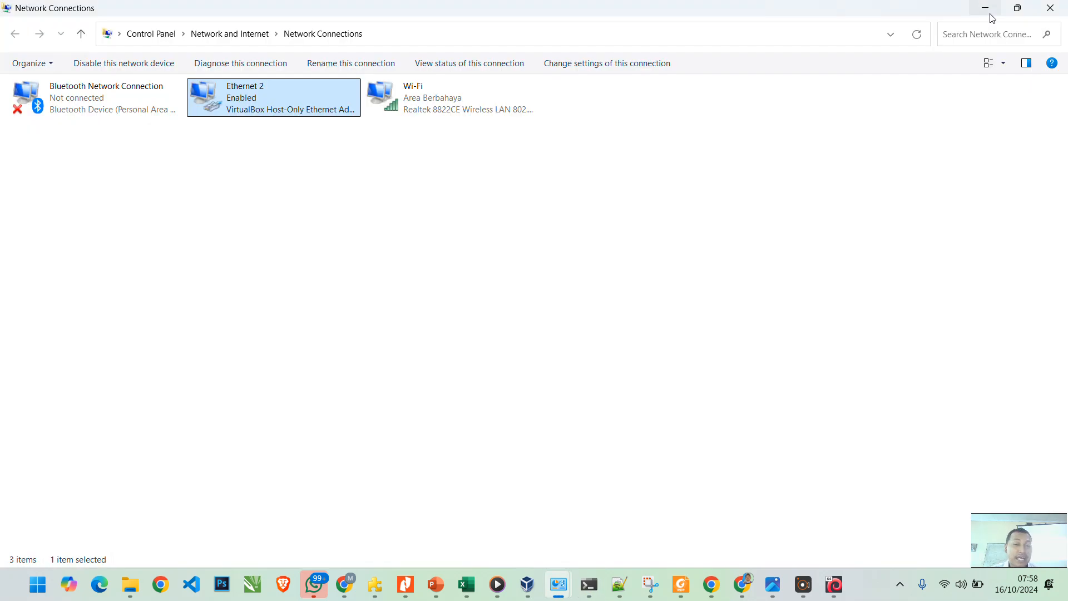
pyautogui.click(990, 15)
pyautogui.click(990, 13)
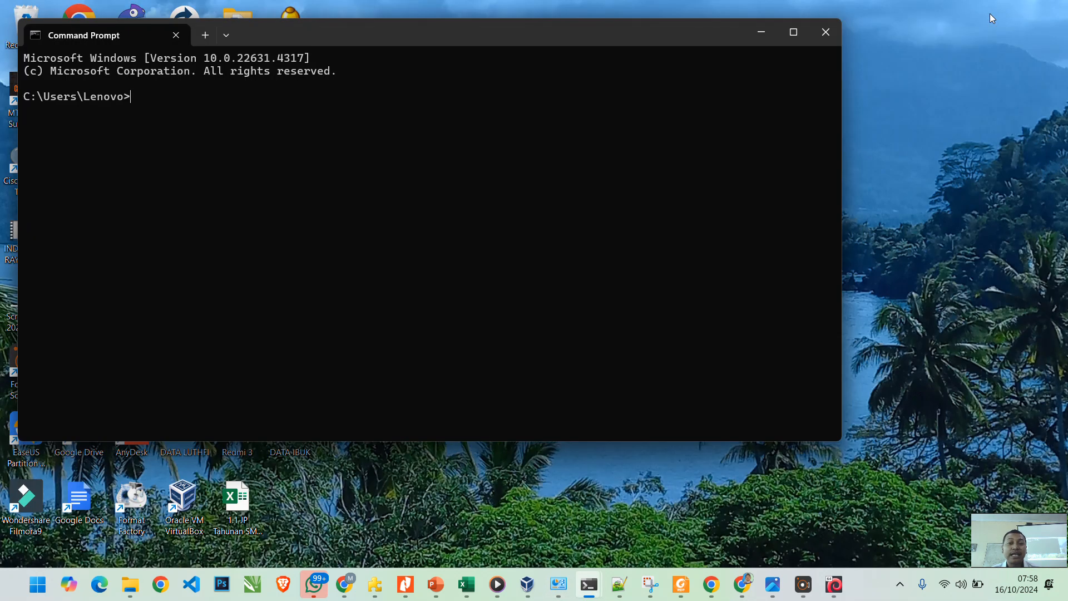
pyautogui.click(765, 34)
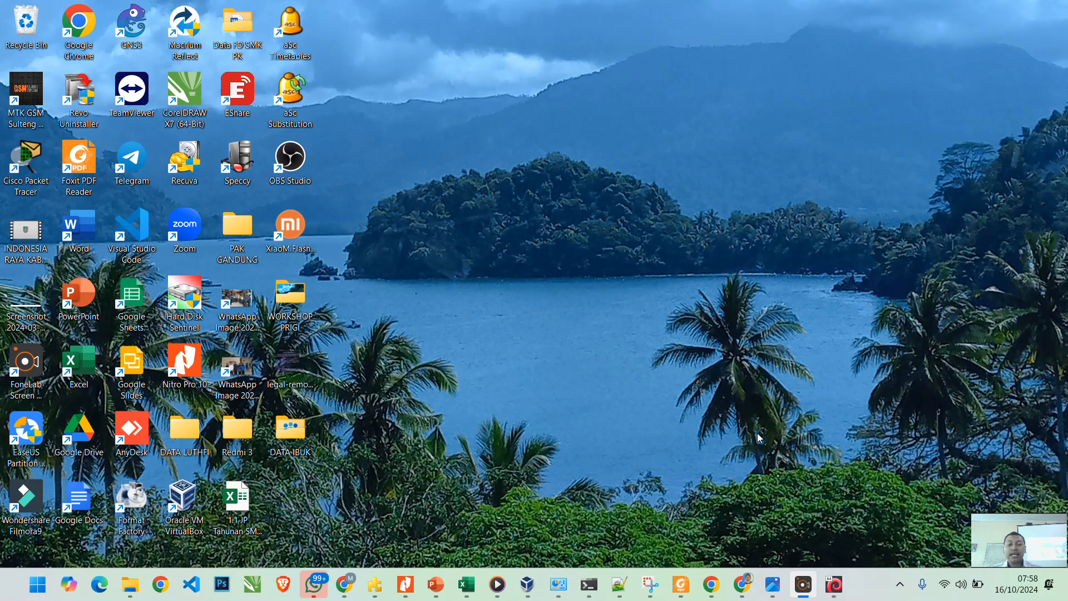
pyautogui.moveTo(834, 584)
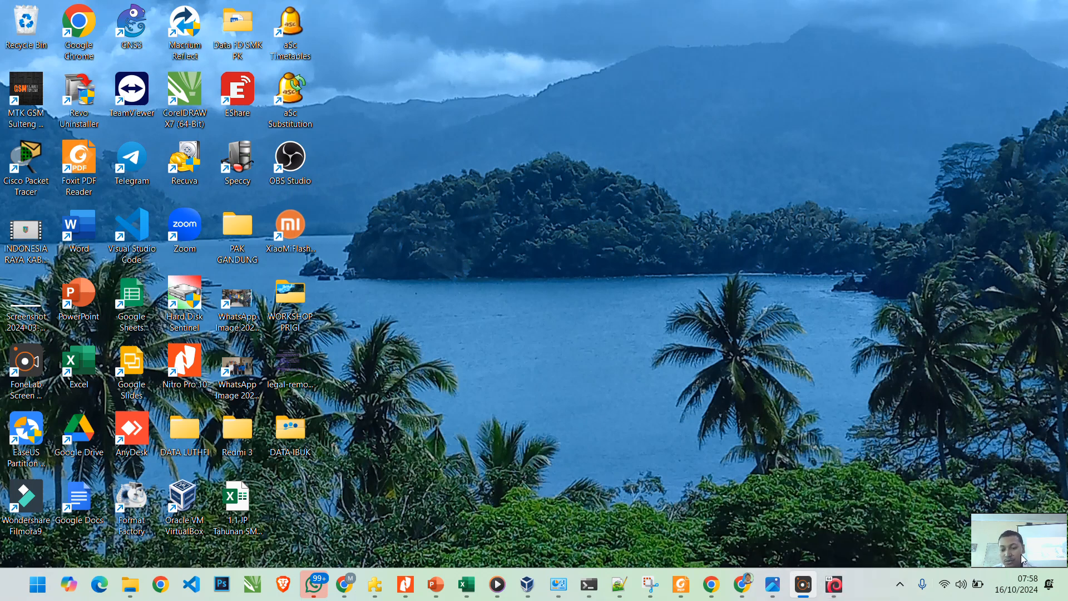
pyautogui.click(901, 585)
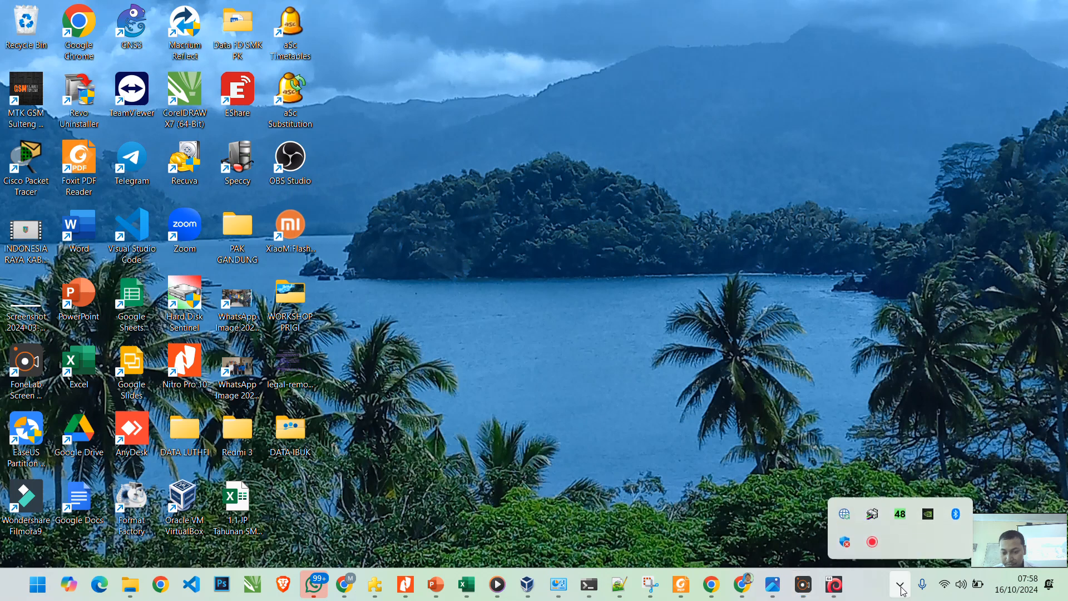
pyautogui.click(872, 540)
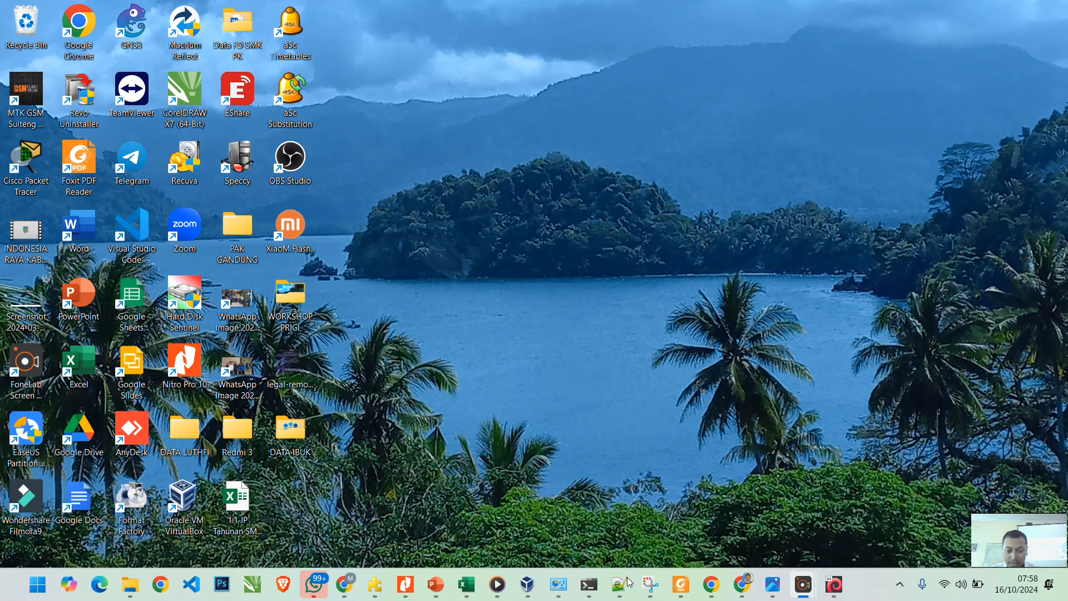